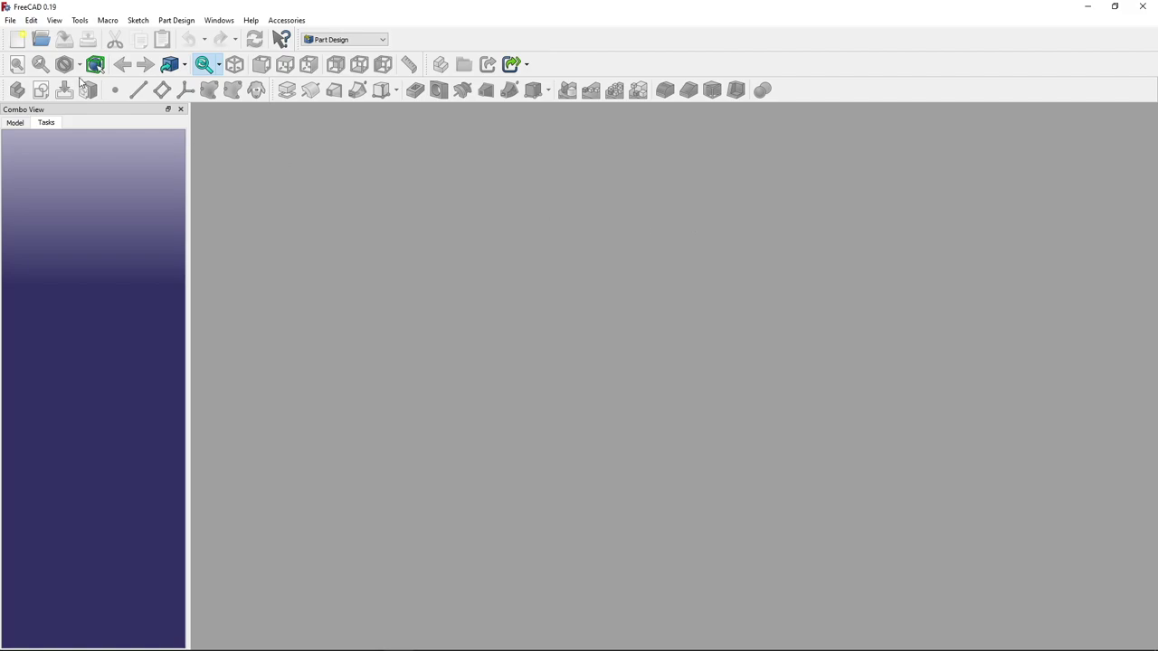
Create a new document, switch to the Part workbench and show the model tree
{"action": "left_click", "coordinate": [17, 39]}
{"action": "left_click", "coordinate": [357, 42]}
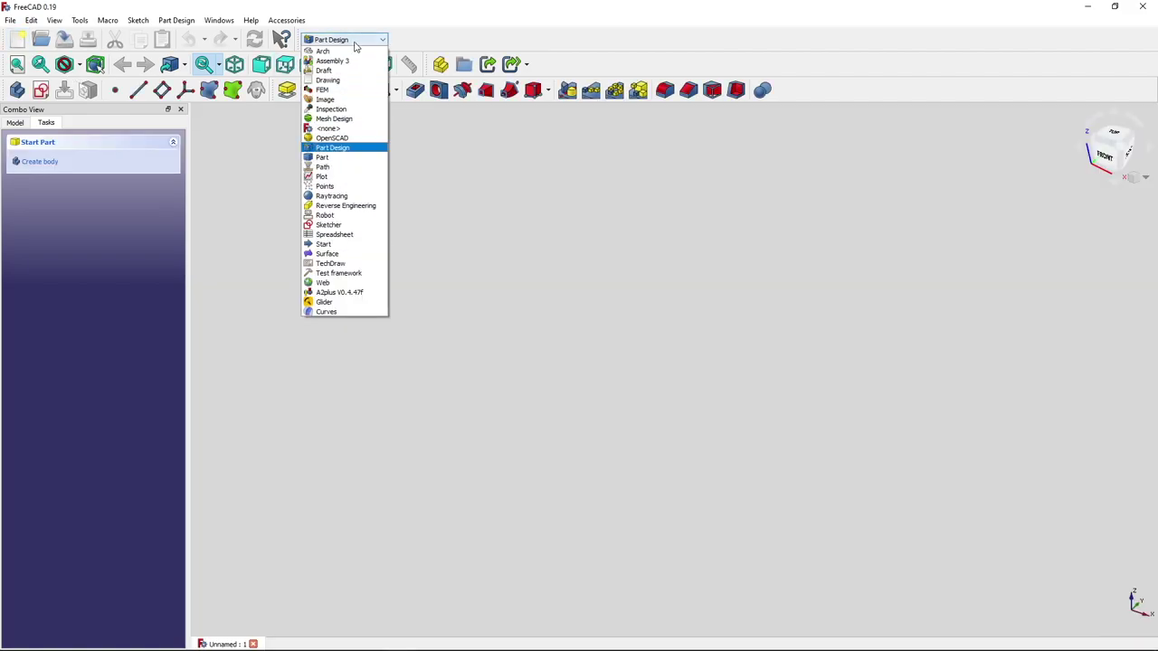
{"action": "left_click", "coordinate": [334, 157]}
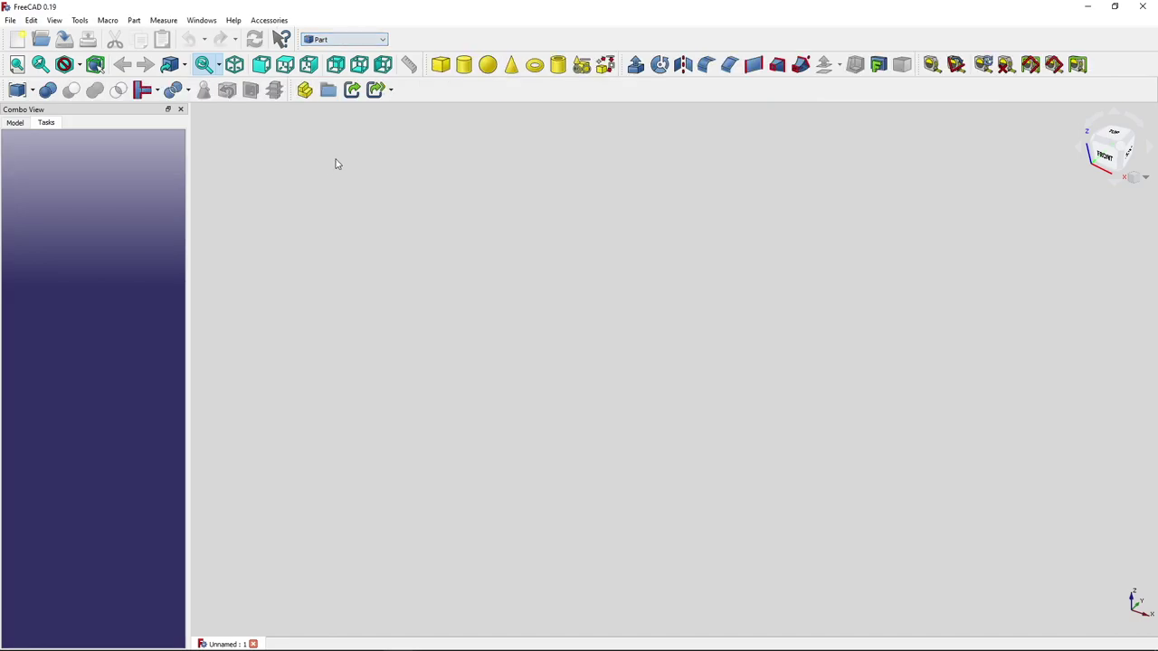
{"action": "left_click", "coordinate": [12, 125]}
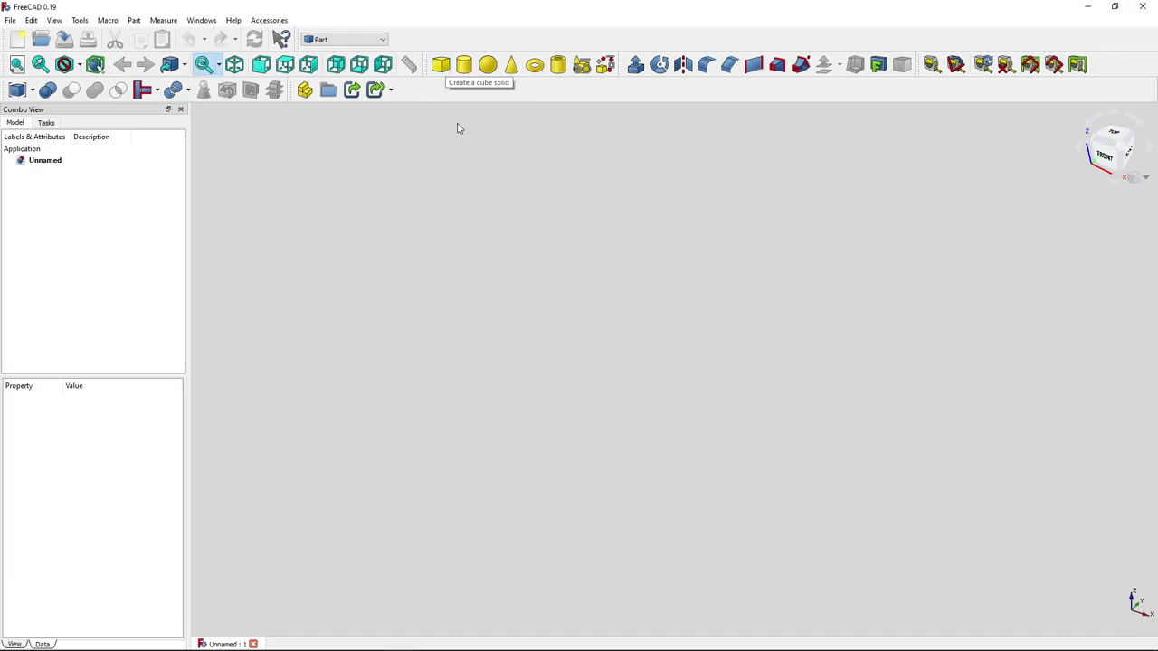
Add a cube and a cylinder primitive with their default dimensions
{"action": "left_click", "coordinate": [441, 64]}
{"action": "scroll", "coordinate": [533, 226], "scroll_direction": "down", "scroll_amount": 3}
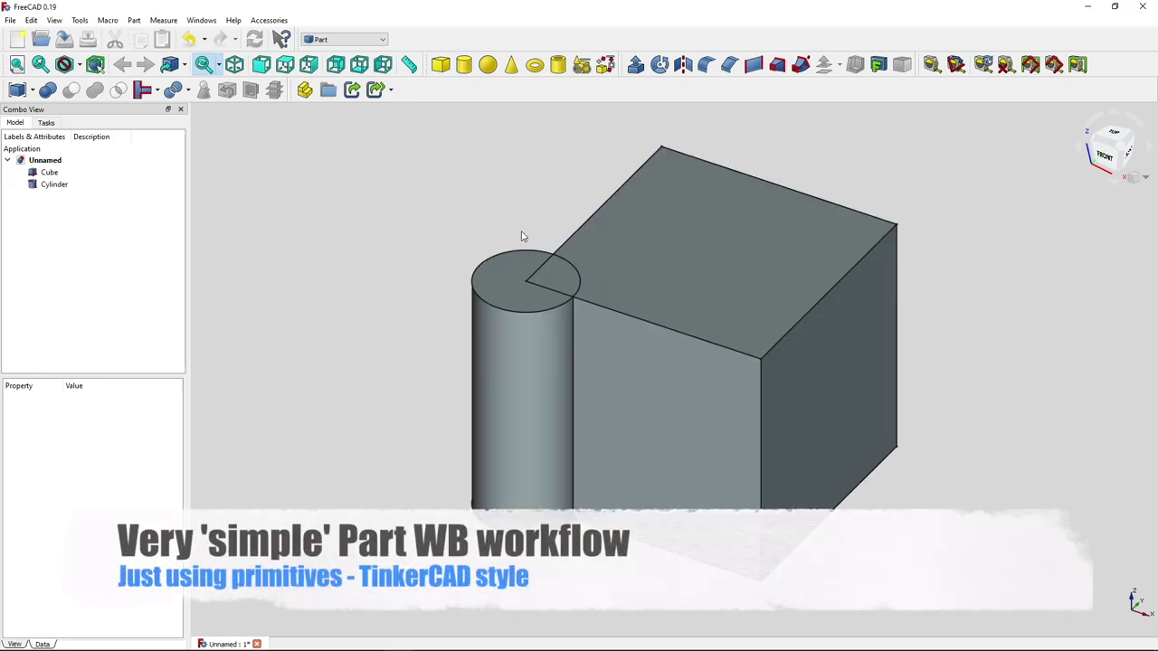
{"action": "middle_click_drag", "start_coordinate": [525, 233], "coordinate": [383, 227]}
Fuse the cube and the cylinder into one solid, and undo the fusion
{"action": "left_click", "coordinate": [86, 175]}
{"action": "left_click", "coordinate": [86, 184], "text": "ctrl"}
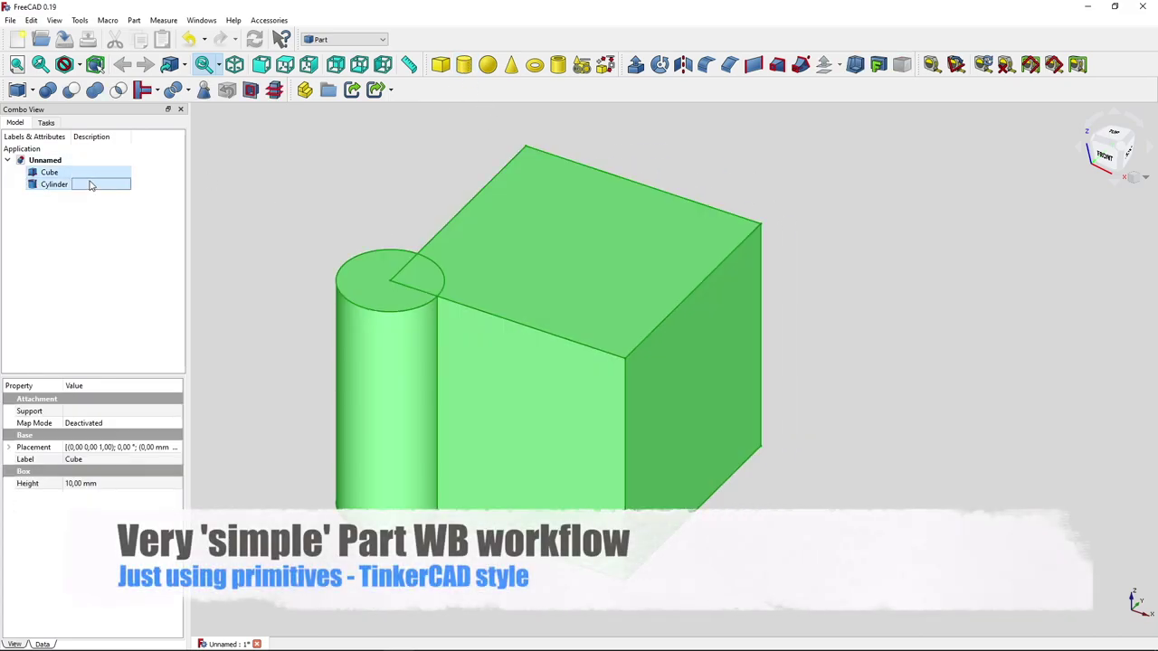
{"action": "left_click", "coordinate": [74, 91]}
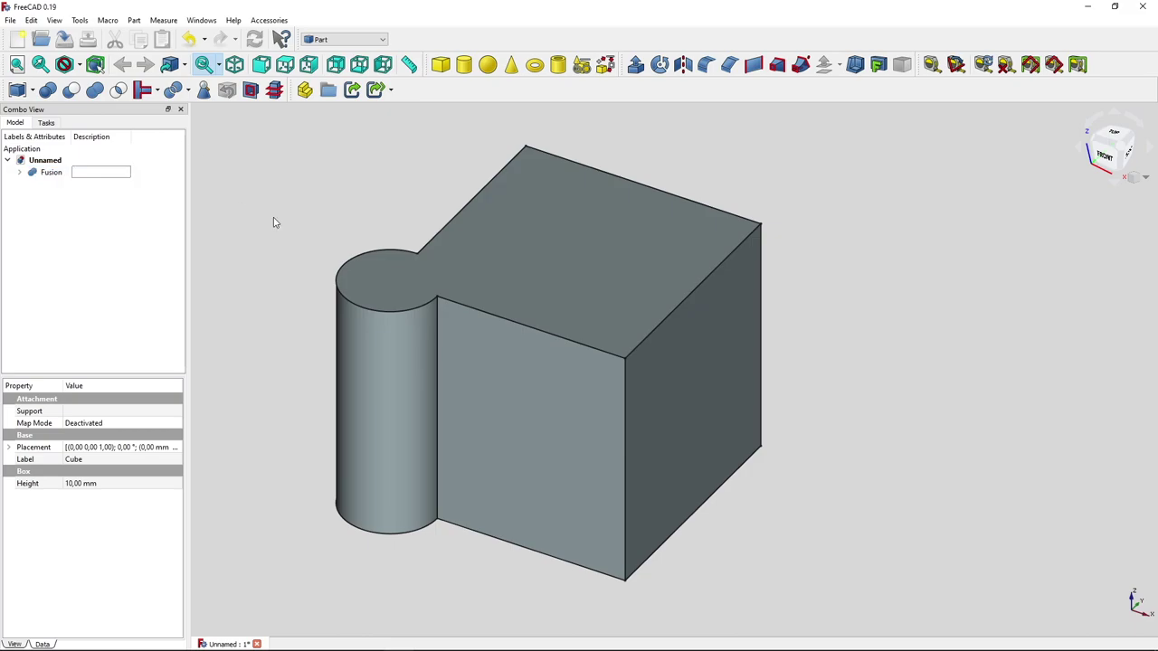
{"action": "left_click", "coordinate": [59, 176]}
{"action": "key", "text": "ctrl+z"}
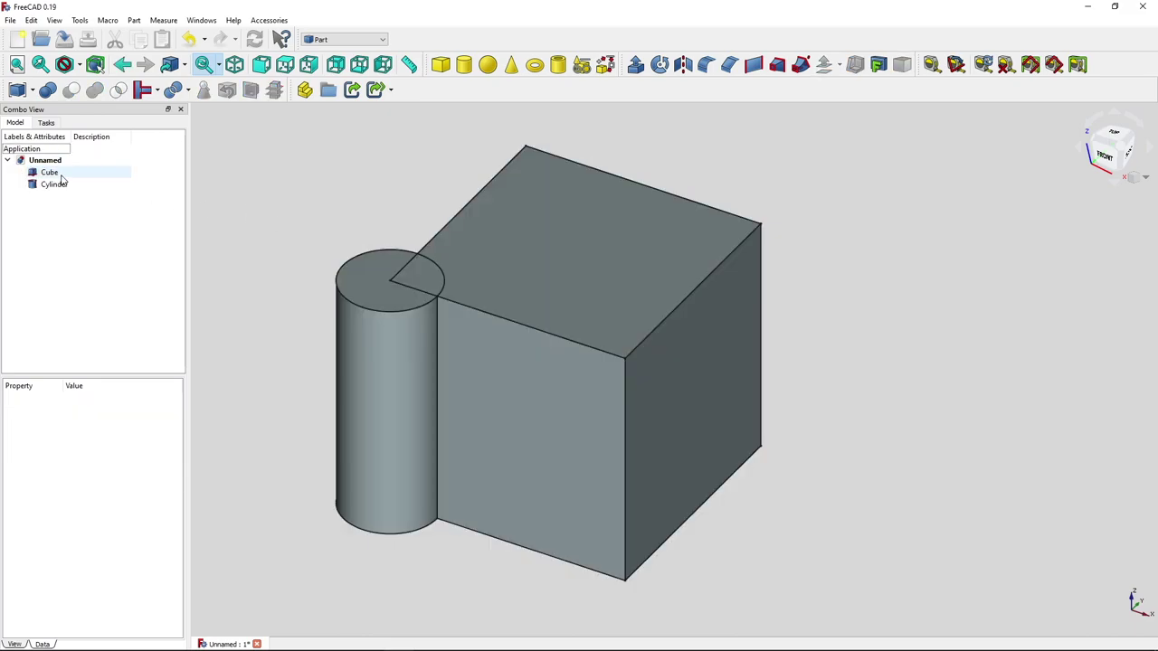
Cut the cylinder out of the cube with a Boolean cut
{"action": "left_click", "coordinate": [84, 177]}
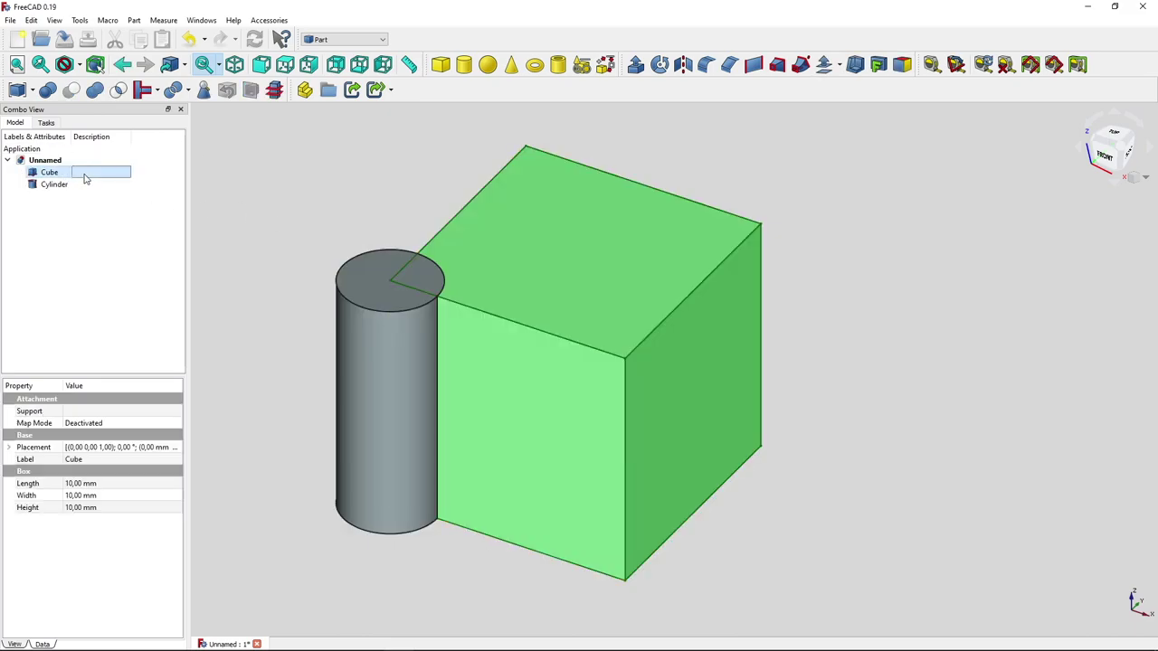
{"action": "left_click", "coordinate": [88, 184], "text": "ctrl"}
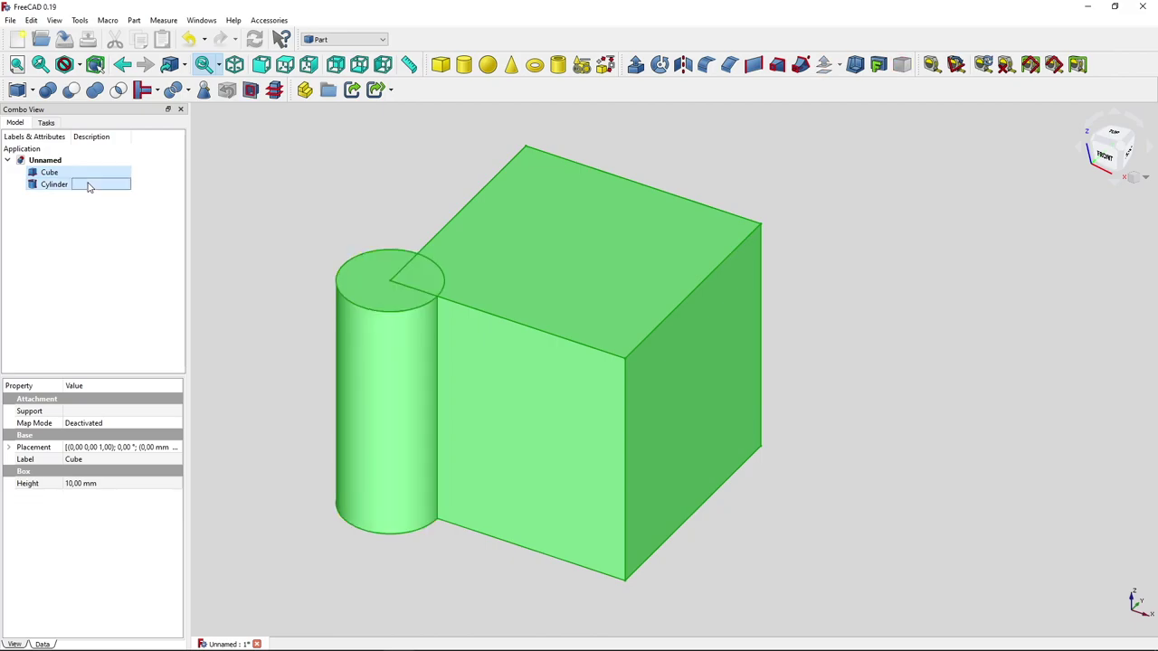
{"action": "left_click", "coordinate": [72, 90]}
{"action": "middle_click_drag", "start_coordinate": [321, 259], "coordinate": [466, 328]}
{"action": "scroll", "coordinate": [424, 295], "scroll_direction": "down", "scroll_amount": 2}
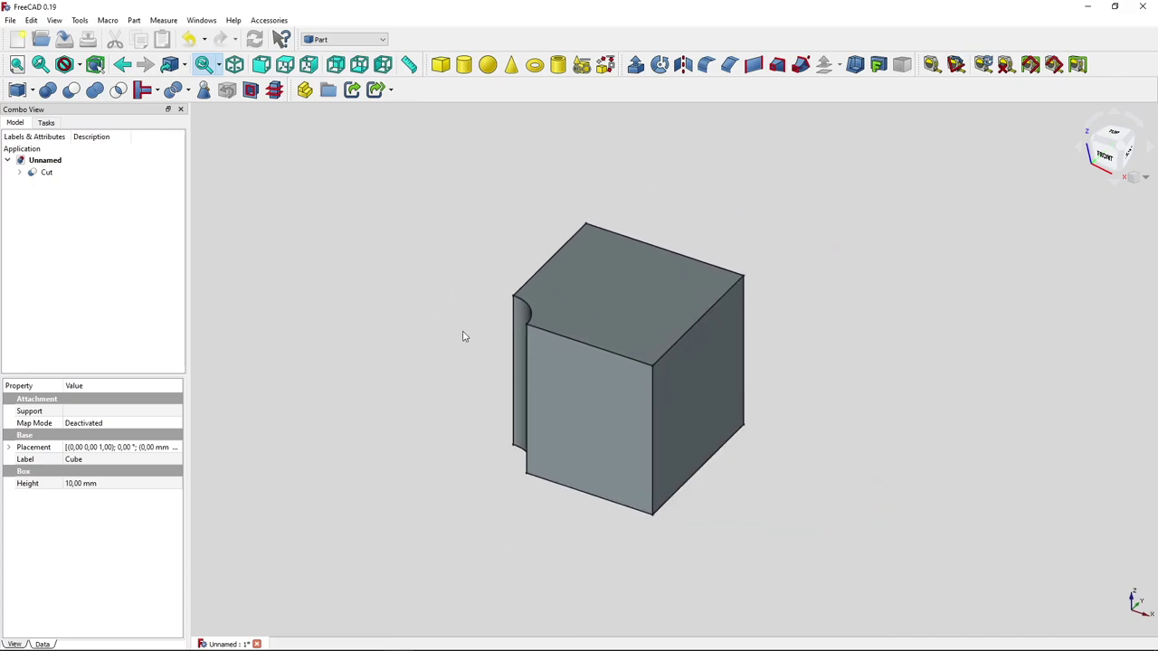
Delete the cut object together with the cube and cylinder it was made from
{"action": "left_click", "coordinate": [84, 172]}
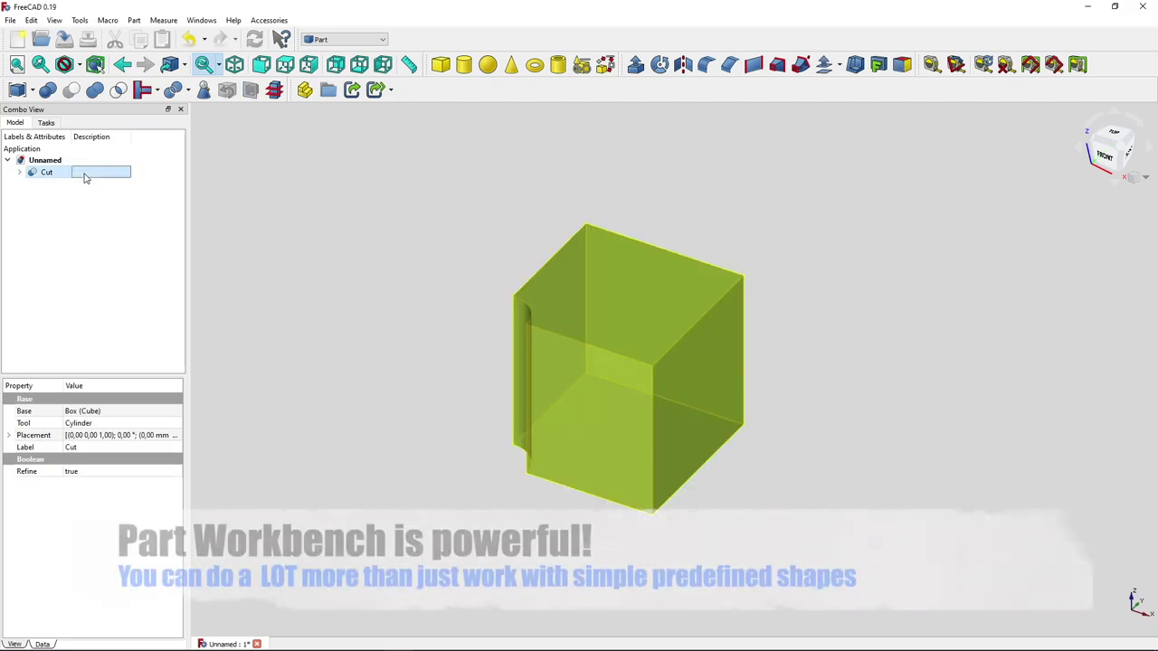
{"action": "key", "text": "Delete"}
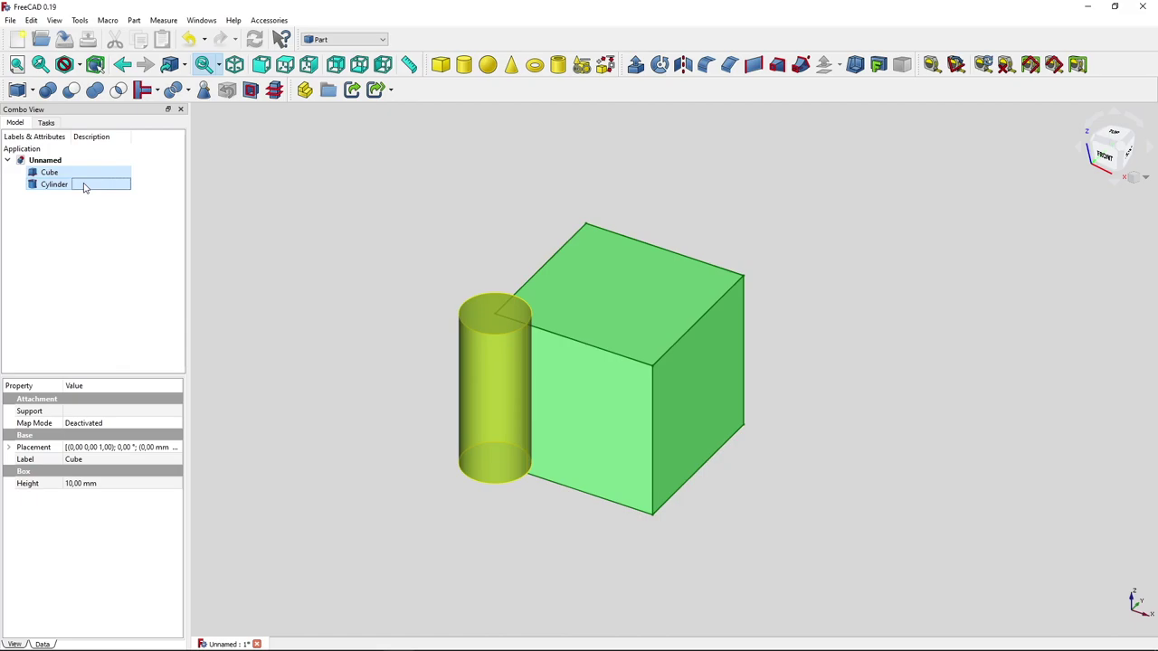
{"action": "key", "text": "Delete"}
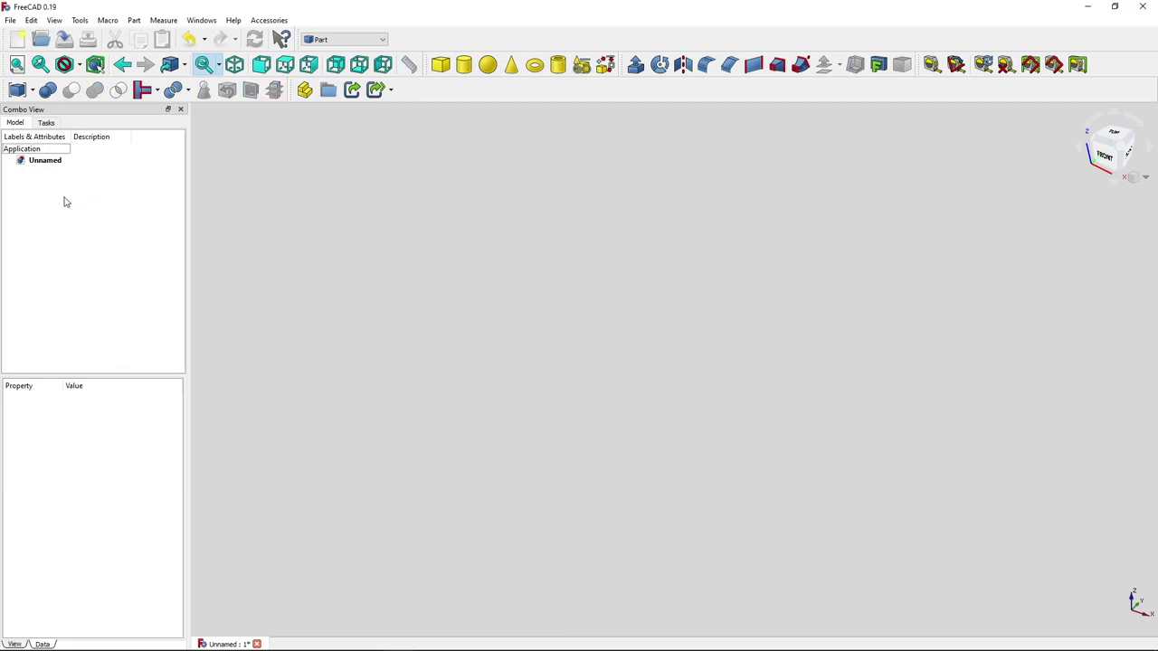
Start a new sketch on the XY-Plane in the Sketcher workbench
{"action": "left_click", "coordinate": [325, 40]}
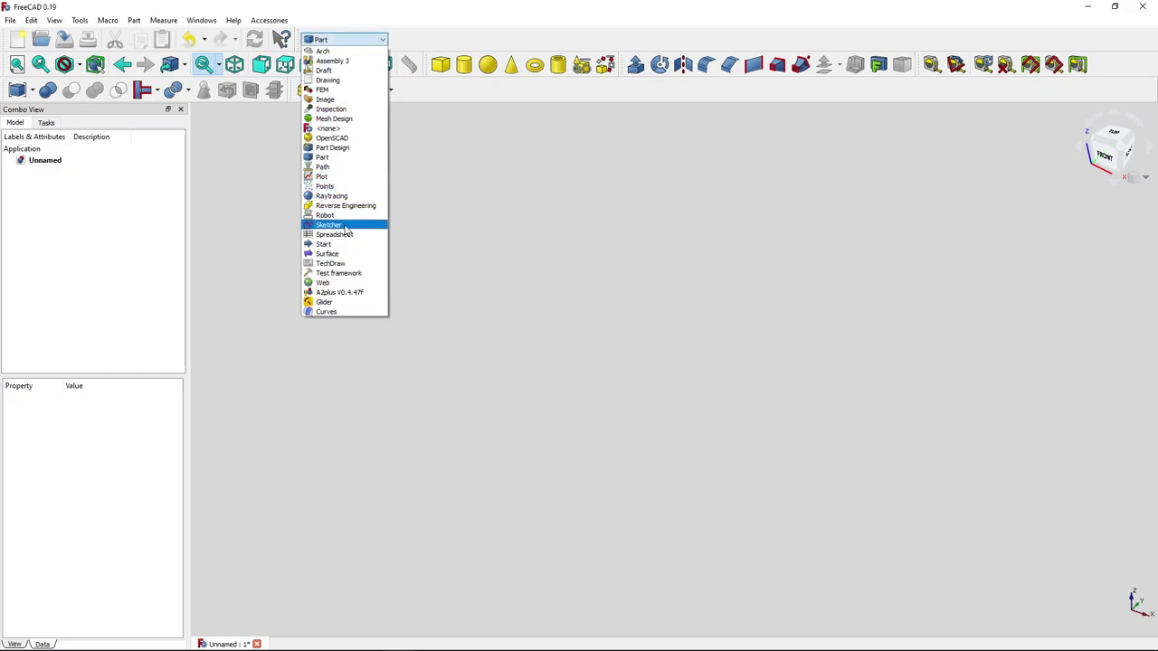
{"action": "left_click", "coordinate": [346, 225]}
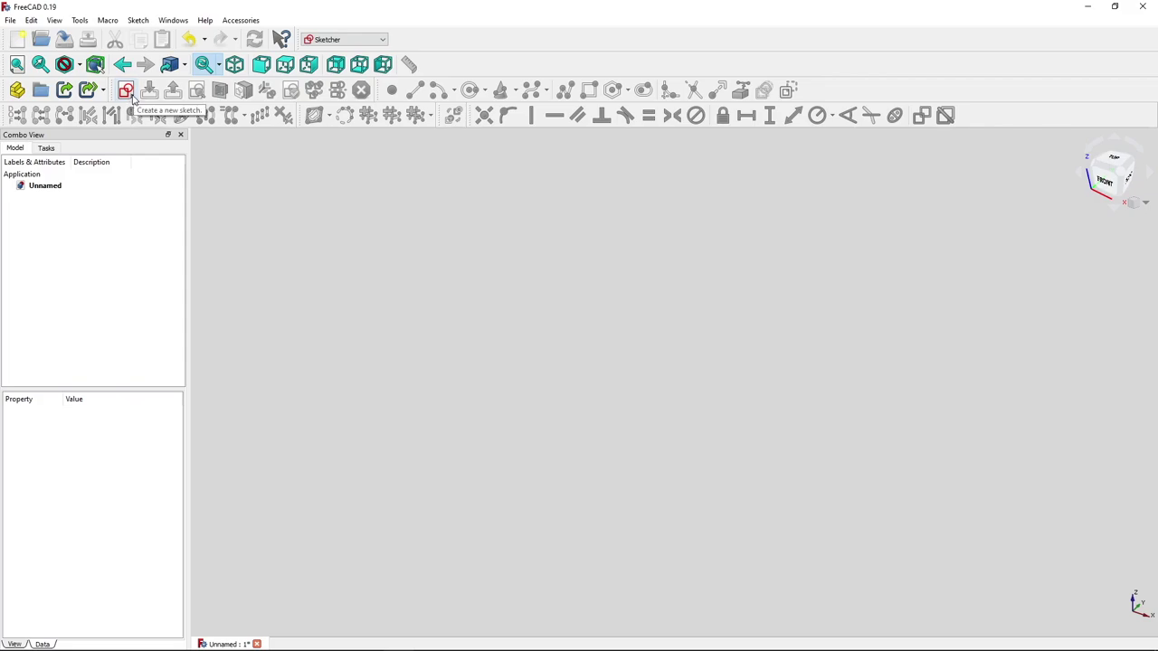
{"action": "left_click", "coordinate": [130, 94]}
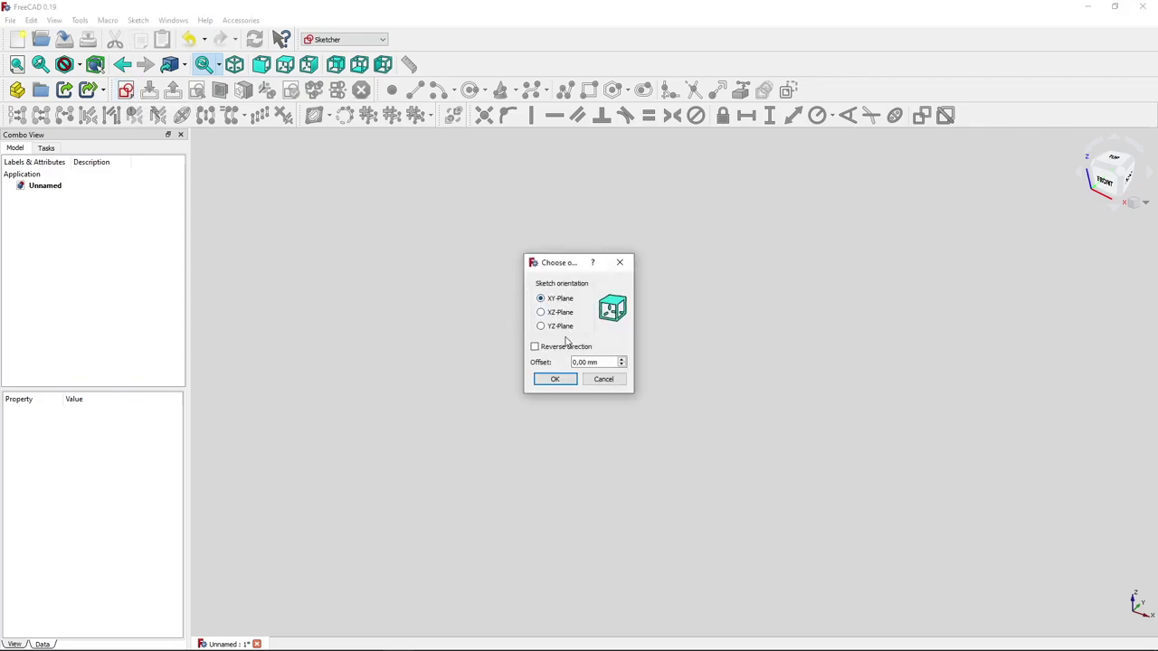
{"action": "left_click", "coordinate": [558, 379]}
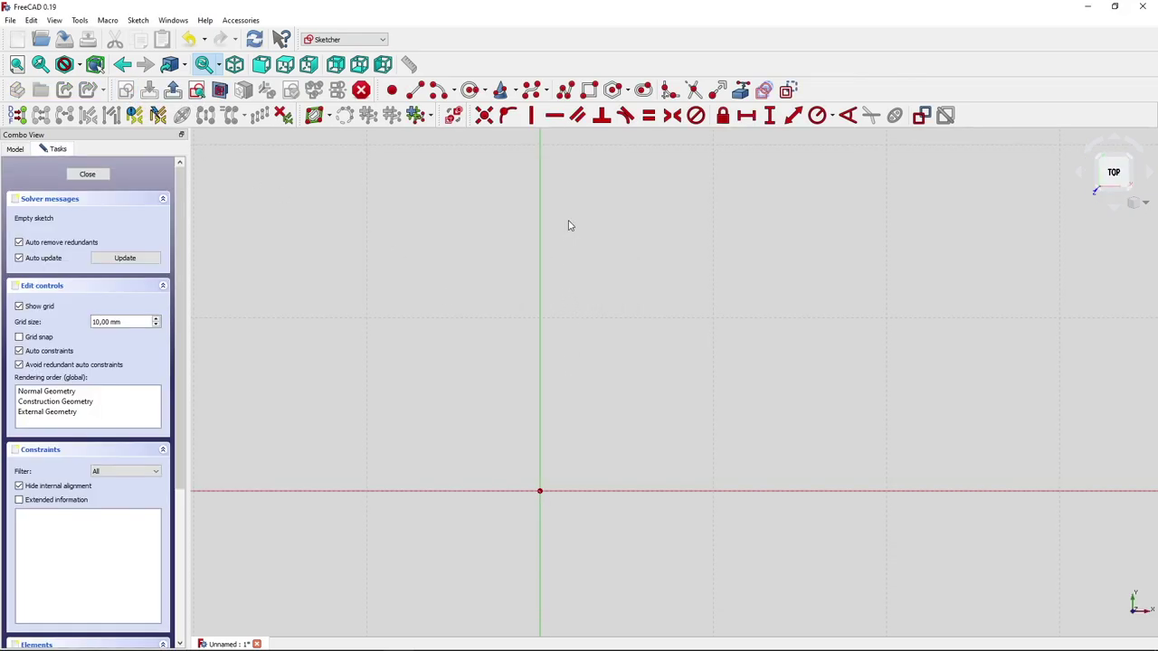
Draw a closed L-shaped polyline from the origin with its outer edges on both axes, and constrain the inner upright edge vertical
{"action": "left_click", "coordinate": [565, 90]}
{"action": "left_click", "coordinate": [541, 492]}
{"action": "left_click", "coordinate": [540, 199]}
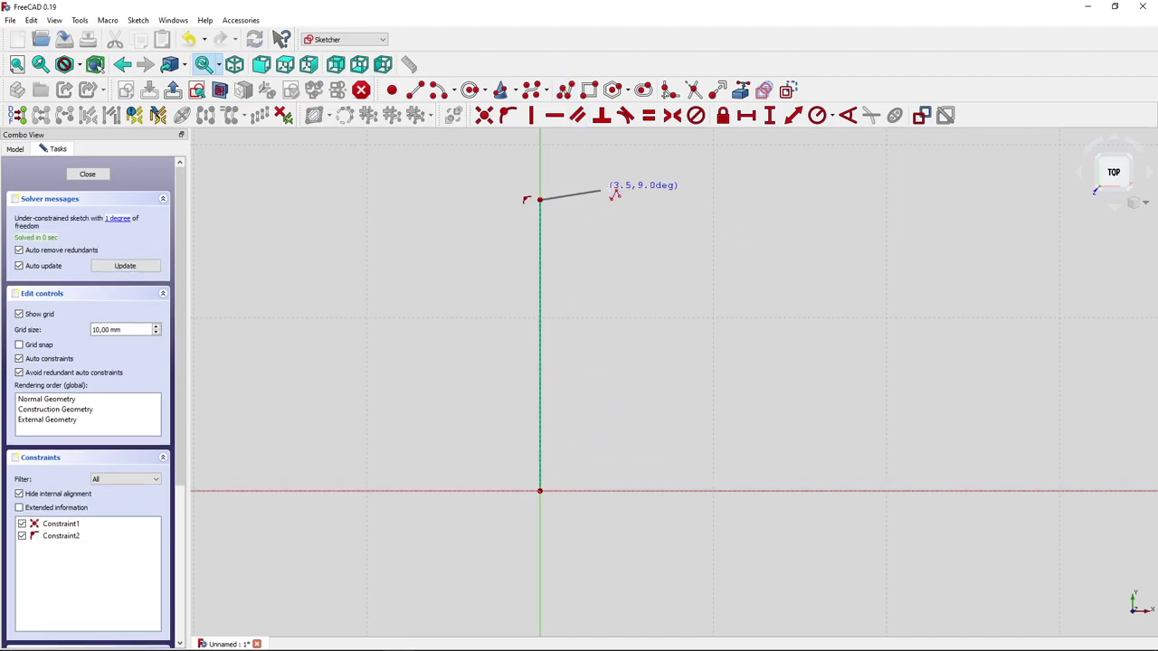
{"action": "left_click", "coordinate": [613, 199]}
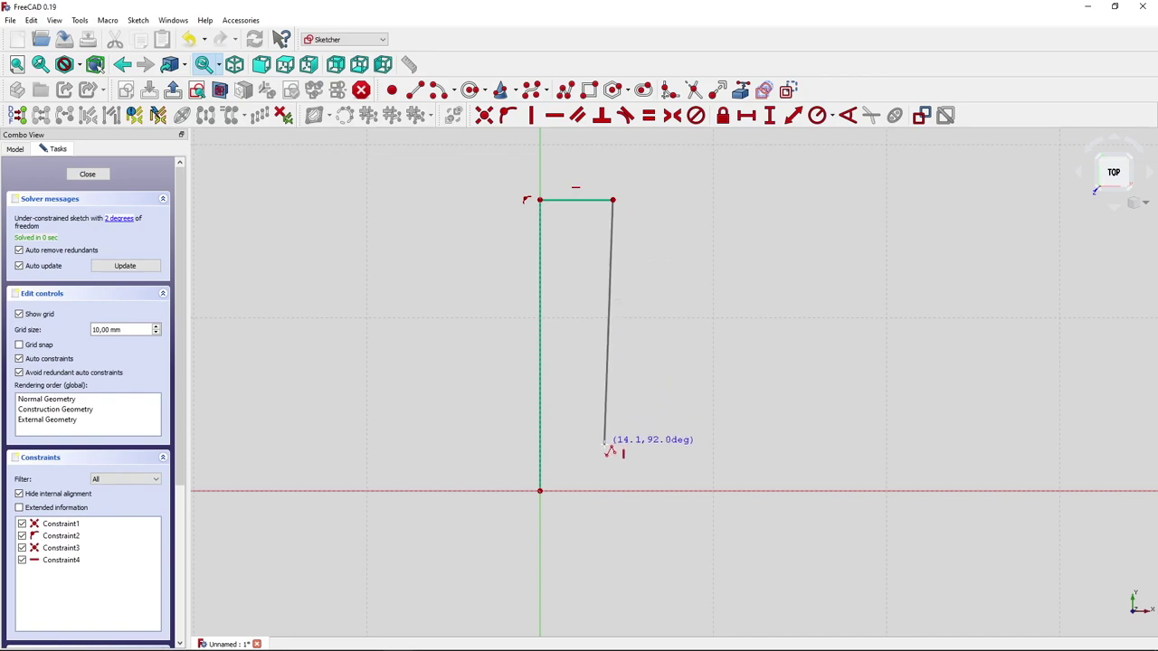
{"action": "left_click", "coordinate": [605, 442]}
{"action": "left_click", "coordinate": [802, 443]}
{"action": "left_click", "coordinate": [801, 492]}
{"action": "left_click", "coordinate": [540, 491]}
{"action": "left_click", "coordinate": [608, 317]}
{"action": "key", "text": "v"}
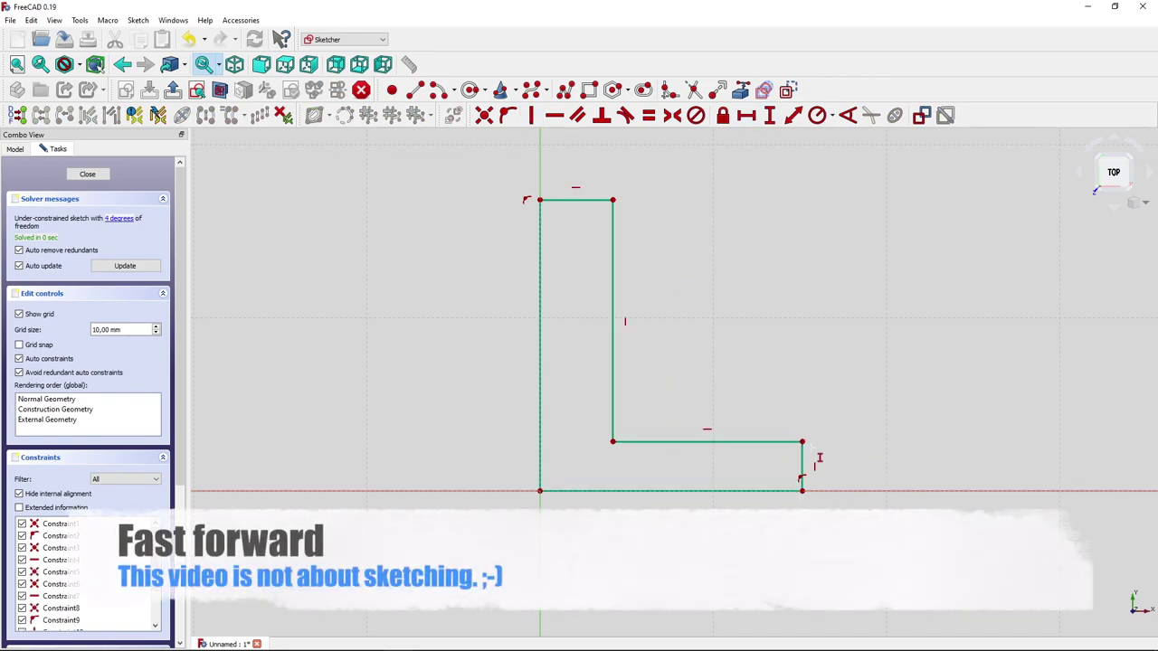
Dimension the horizontal leg 3 mm thick and 16 mm long, and make the two leg ends equal
{"action": "left_click", "coordinate": [802, 465]}
{"action": "key", "text": "i"}
{"action": "left_click", "coordinate": [566, 199]}
{"action": "type", "text": "el16"}
{"action": "key", "text": "Return"}
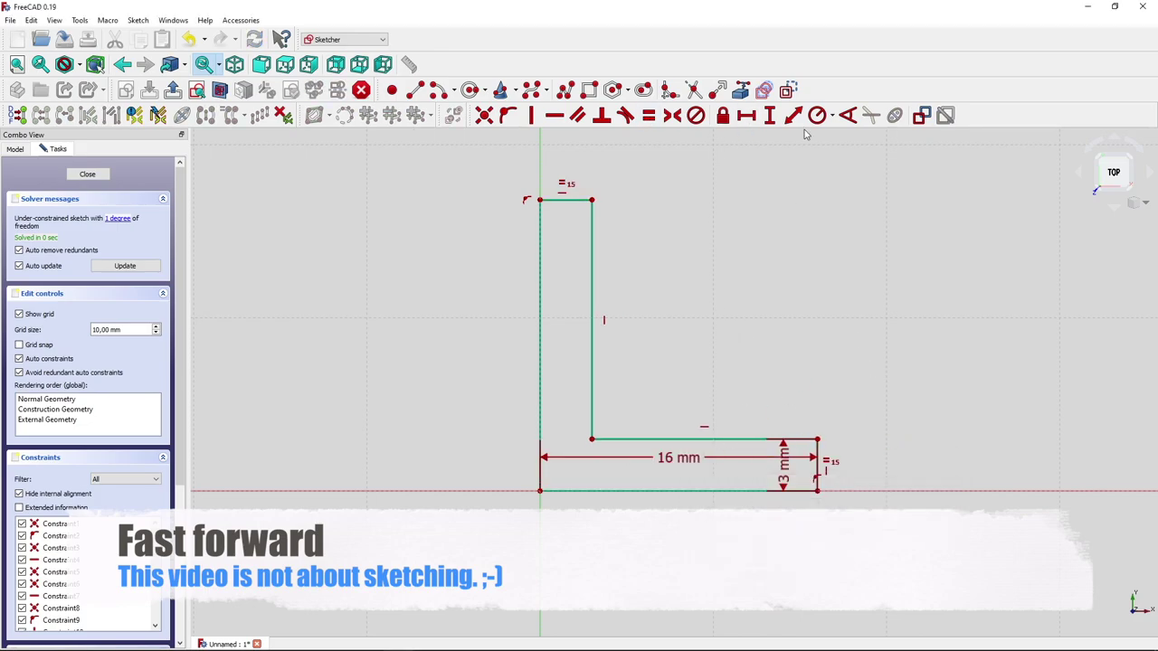
Set the L profile's overall height to 20 mm and leave the sketch
{"action": "left_click", "coordinate": [540, 199]}
{"action": "type", "text": "i20"}
{"action": "key", "text": "Return"}
{"action": "left_click", "coordinate": [172, 90]}
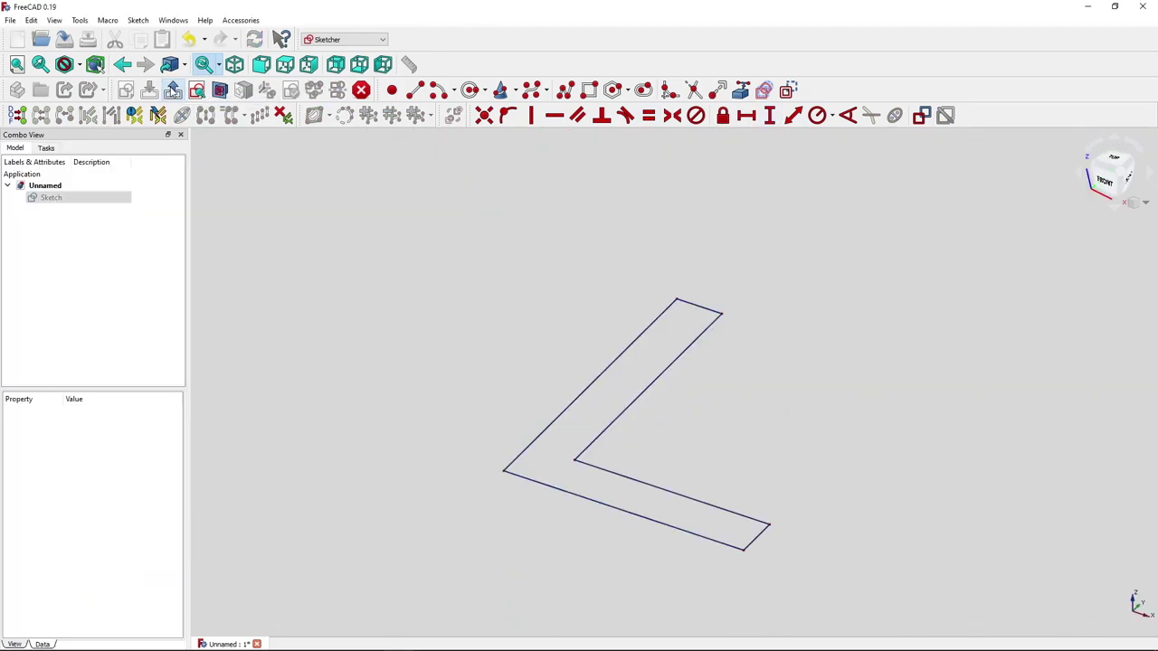
Return to the Part workbench and rename the sketch as l-shape
{"action": "left_click", "coordinate": [344, 39]}
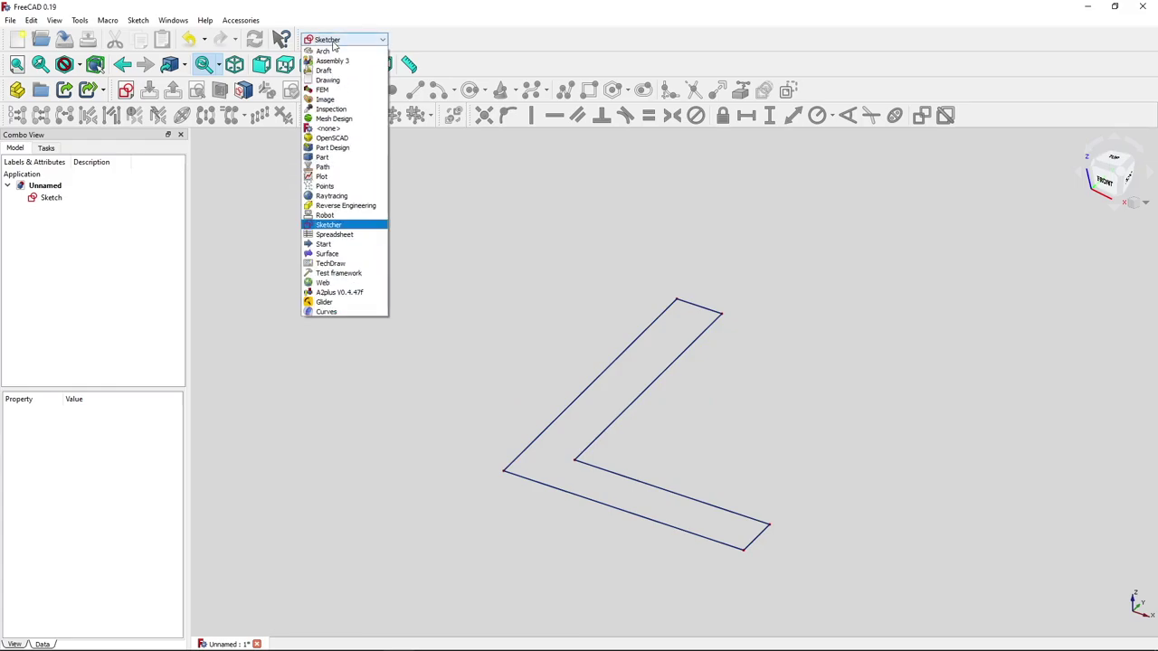
{"action": "left_click", "coordinate": [344, 157]}
{"action": "middle_click_drag", "start_coordinate": [418, 297], "coordinate": [333, 270]}
{"action": "left_click", "coordinate": [76, 177]}
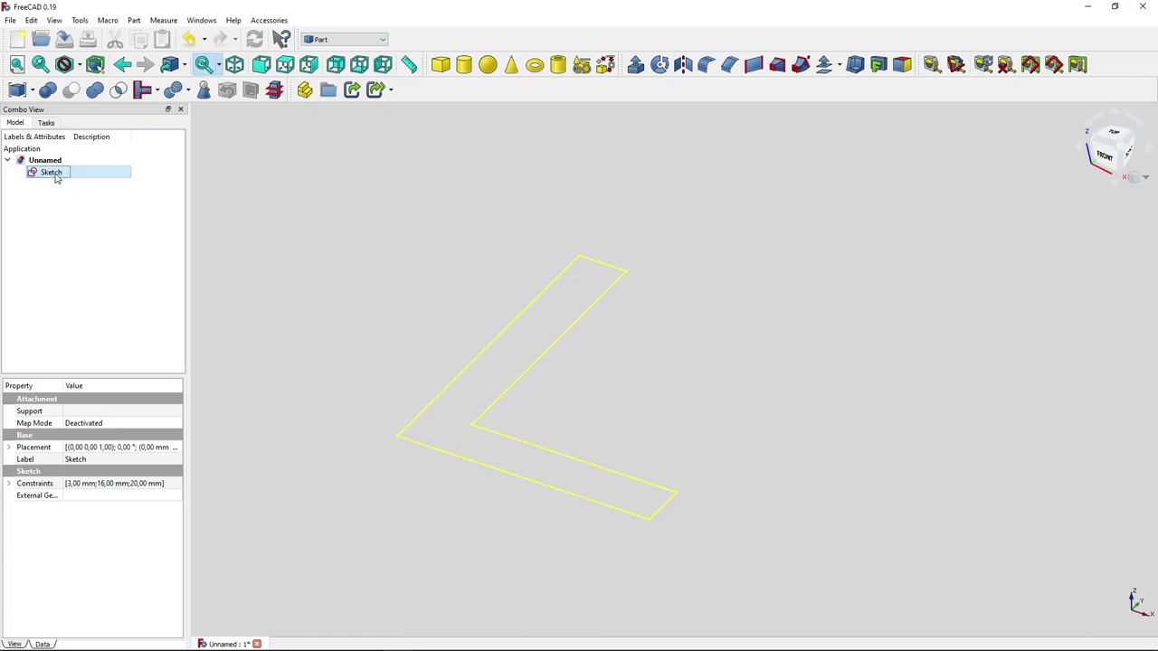
{"action": "right_click", "coordinate": [57, 173]}
{"action": "left_click", "coordinate": [120, 456]}
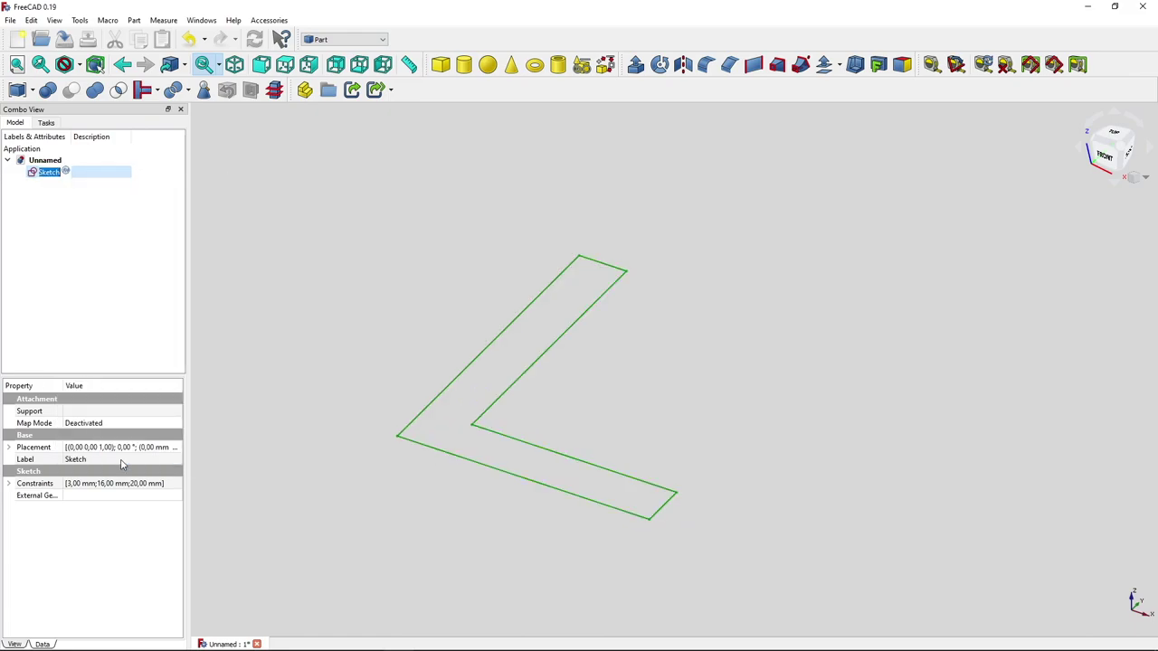
{"action": "key", "text": "BackSpace"}
{"action": "type", "text": "l-shape"}
{"action": "key", "text": "Return"}
{"action": "left_click", "coordinate": [255, 240]}
Extrude the l-shape sketch 10 mm along its normal with a 5° outward taper
{"action": "left_click", "coordinate": [85, 176]}
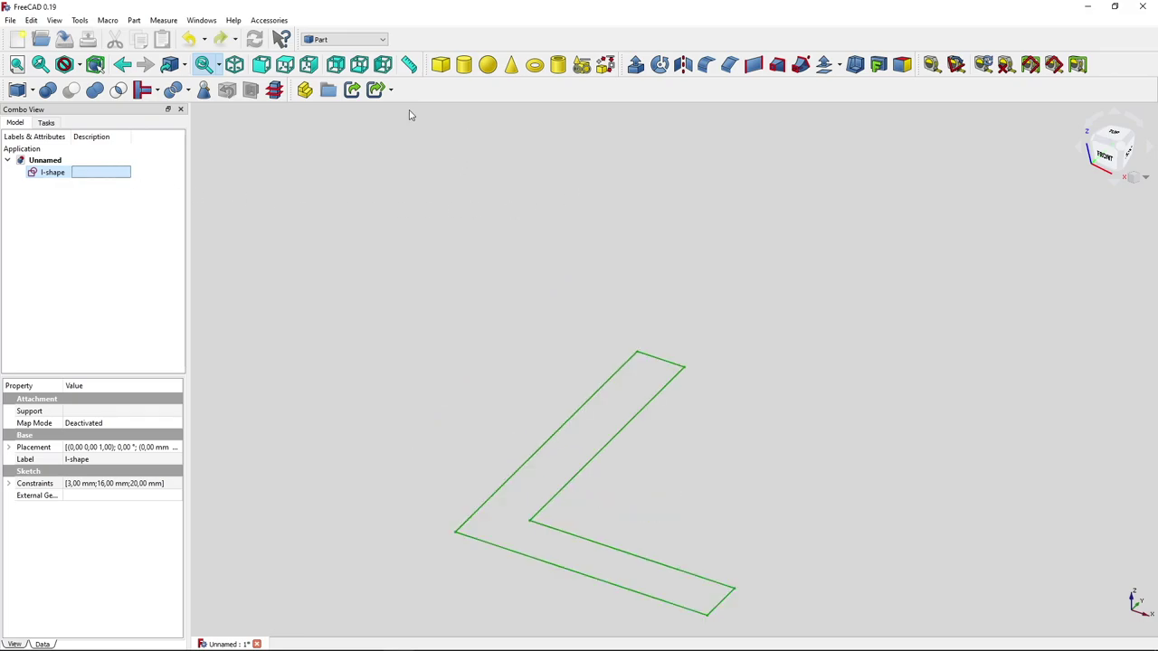
{"action": "left_click", "coordinate": [635, 65]}
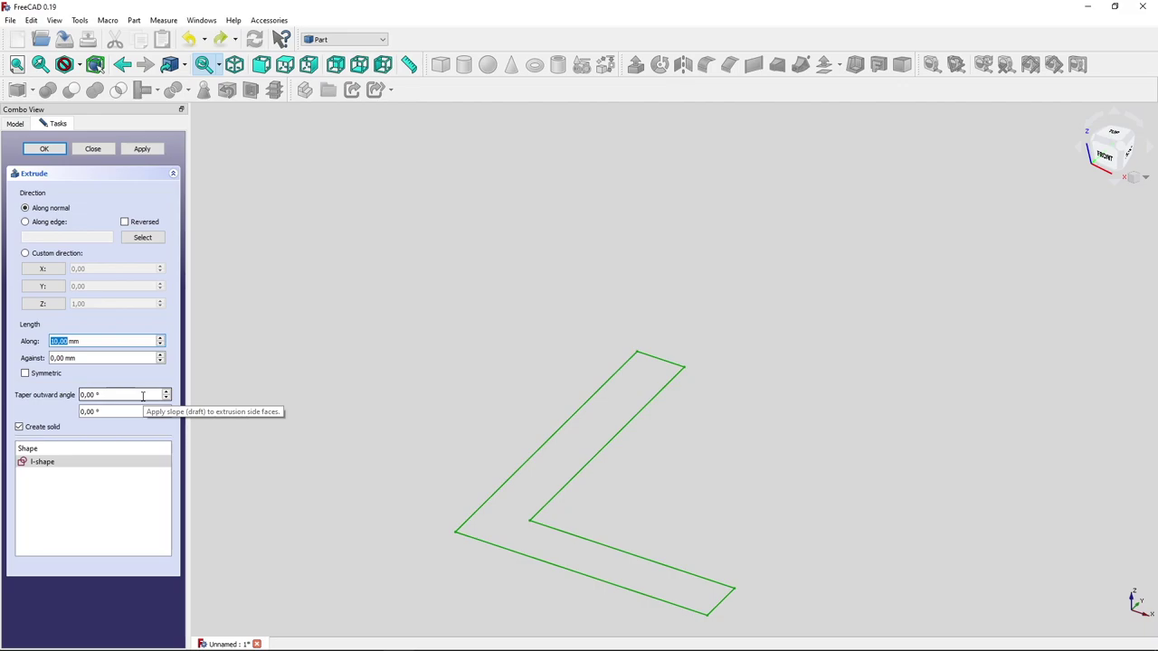
{"action": "left_click", "coordinate": [167, 395]}
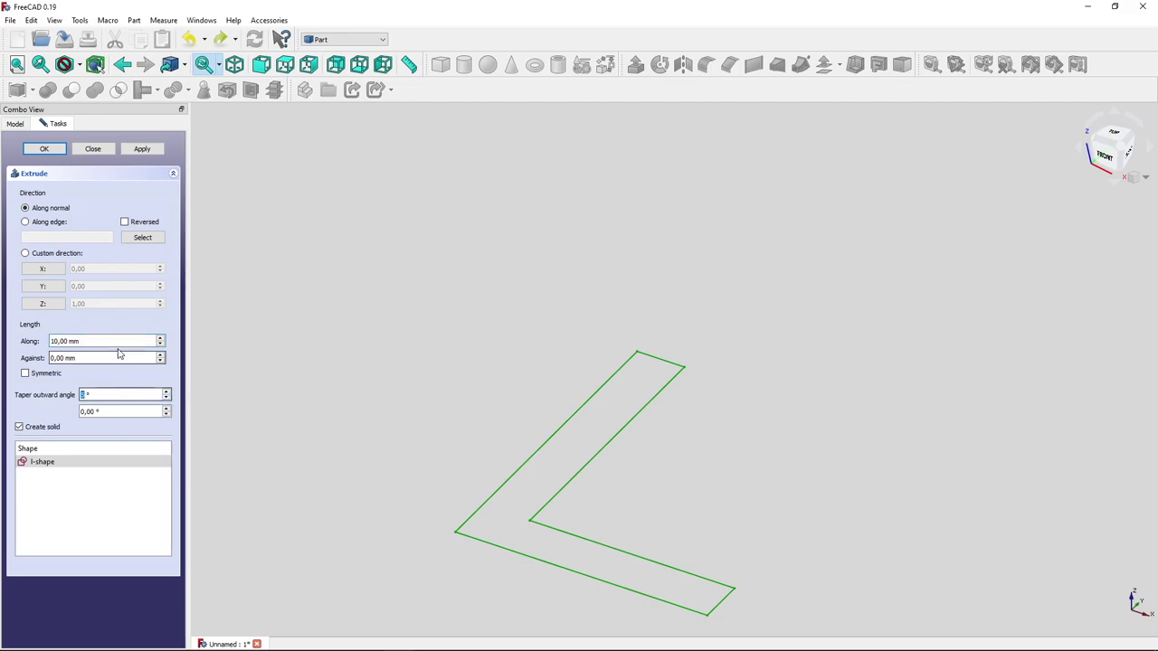
{"action": "left_click", "coordinate": [44, 149]}
{"action": "middle_click_drag", "start_coordinate": [536, 374], "coordinate": [722, 400]}
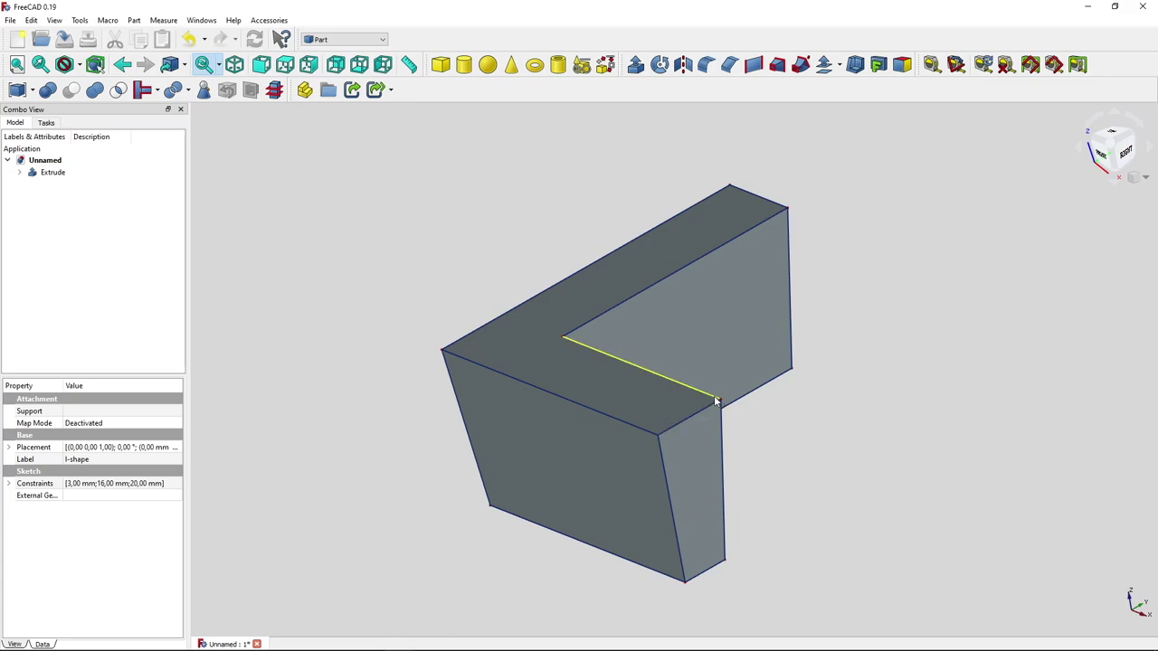
{"action": "middle_click_drag", "start_coordinate": [757, 419], "coordinate": [743, 445]}
{"action": "scroll", "coordinate": [548, 344], "scroll_direction": "down", "scroll_amount": 3}
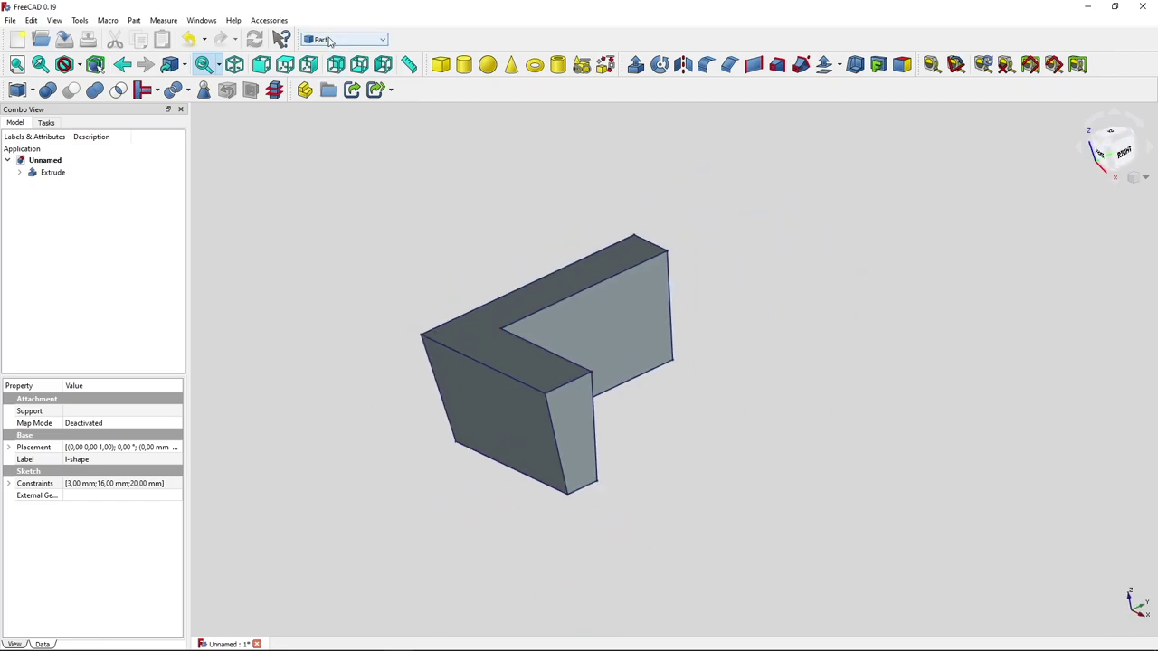
{"action": "left_click", "coordinate": [331, 39]}
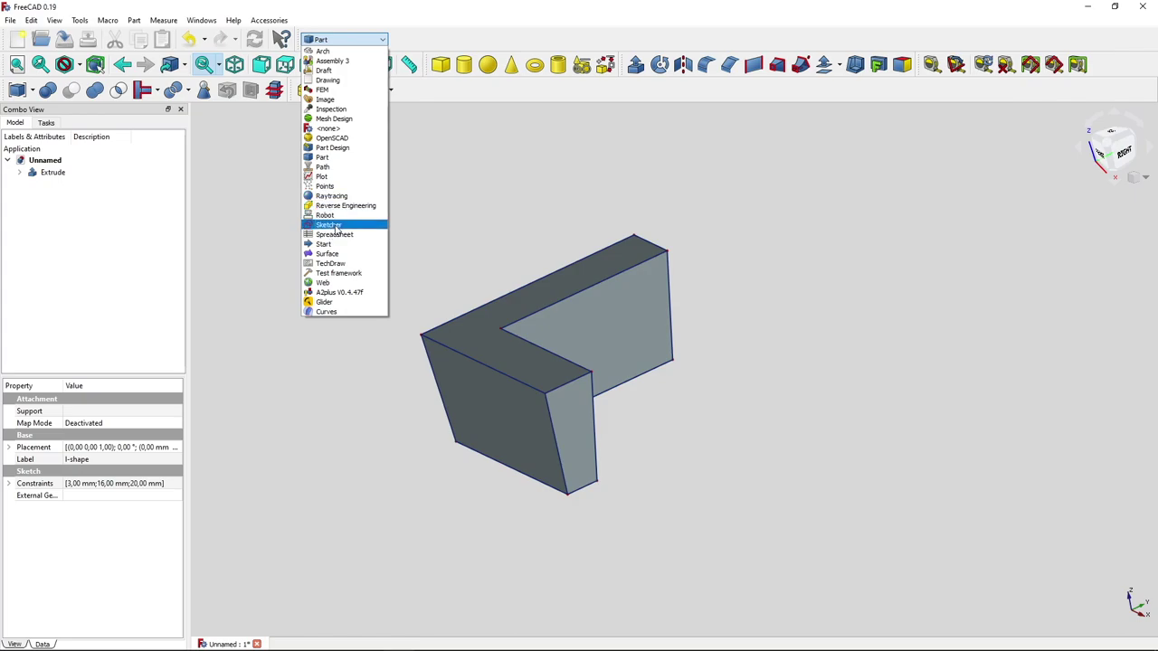
{"action": "left_click", "coordinate": [454, 195]}
{"action": "middle_click_drag", "start_coordinate": [465, 250], "coordinate": [517, 272]}
Switch to the Part Design workbench to view its tools, and return to the Part workbench
{"action": "left_click", "coordinate": [346, 38]}
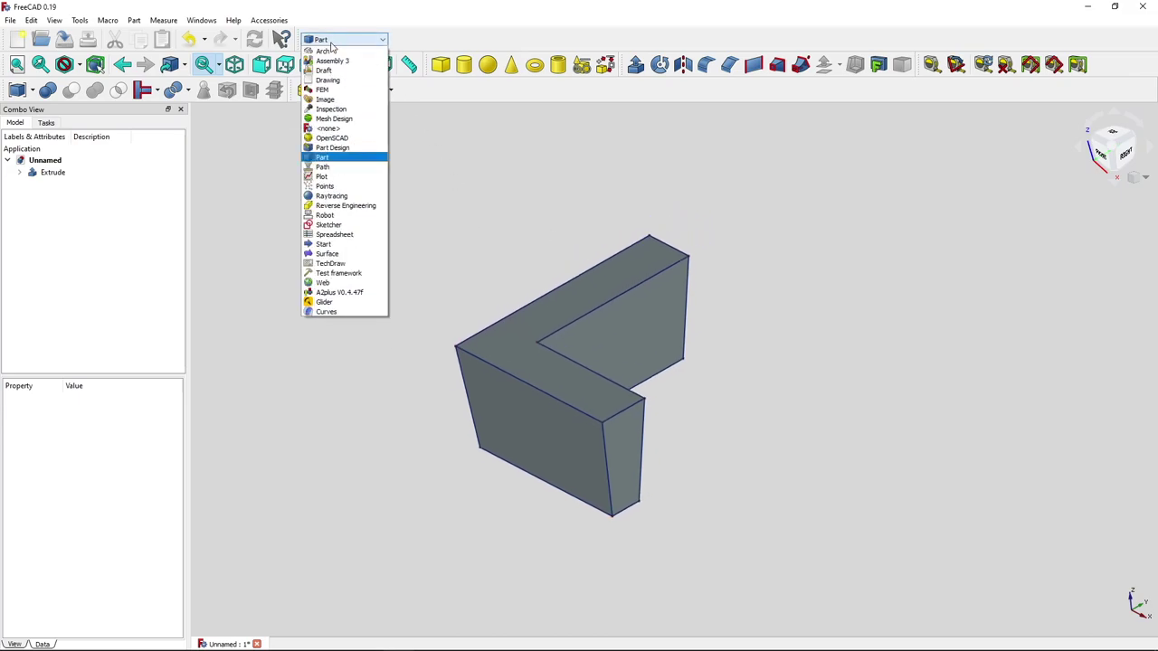
{"action": "left_click", "coordinate": [332, 148]}
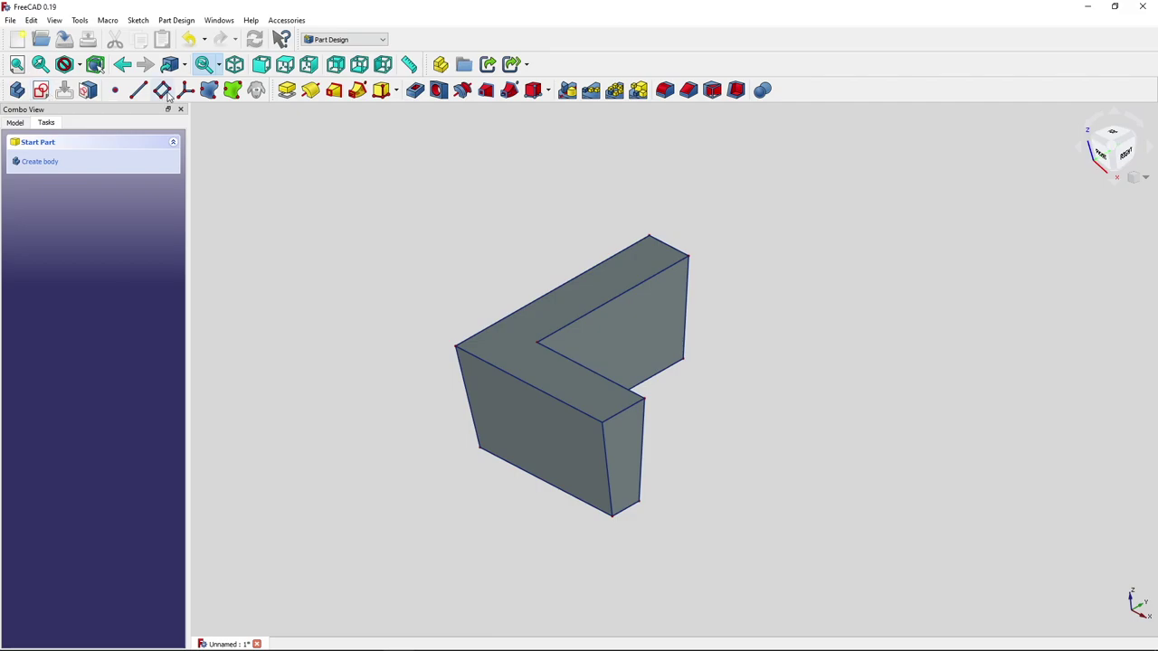
{"action": "left_click", "coordinate": [339, 40]}
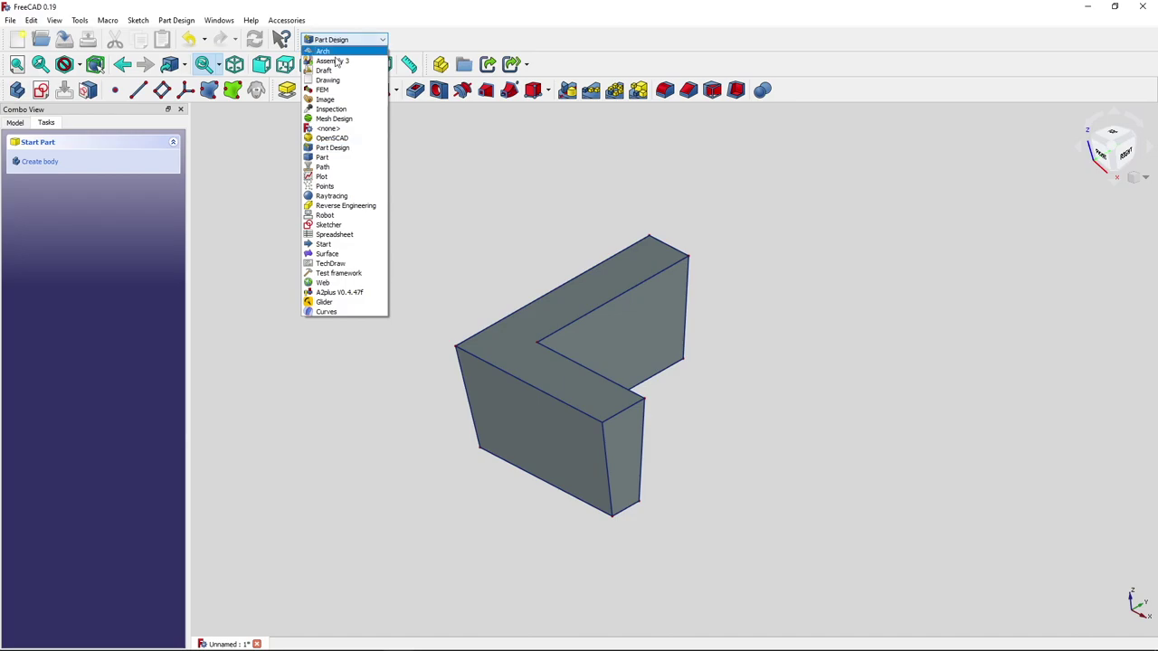
{"action": "left_click", "coordinate": [331, 158]}
{"action": "middle_click_drag", "start_coordinate": [403, 202], "coordinate": [430, 234]}
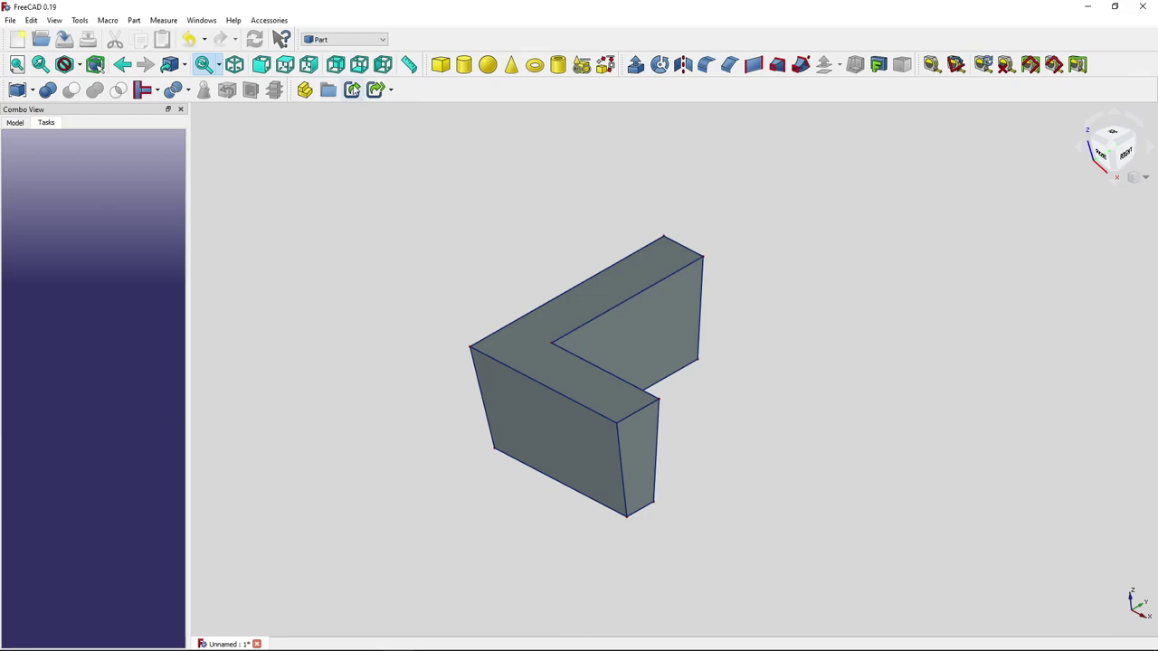
Switch to the Sketcher workbench and open the toolbar customization settings
{"action": "left_click", "coordinate": [333, 40]}
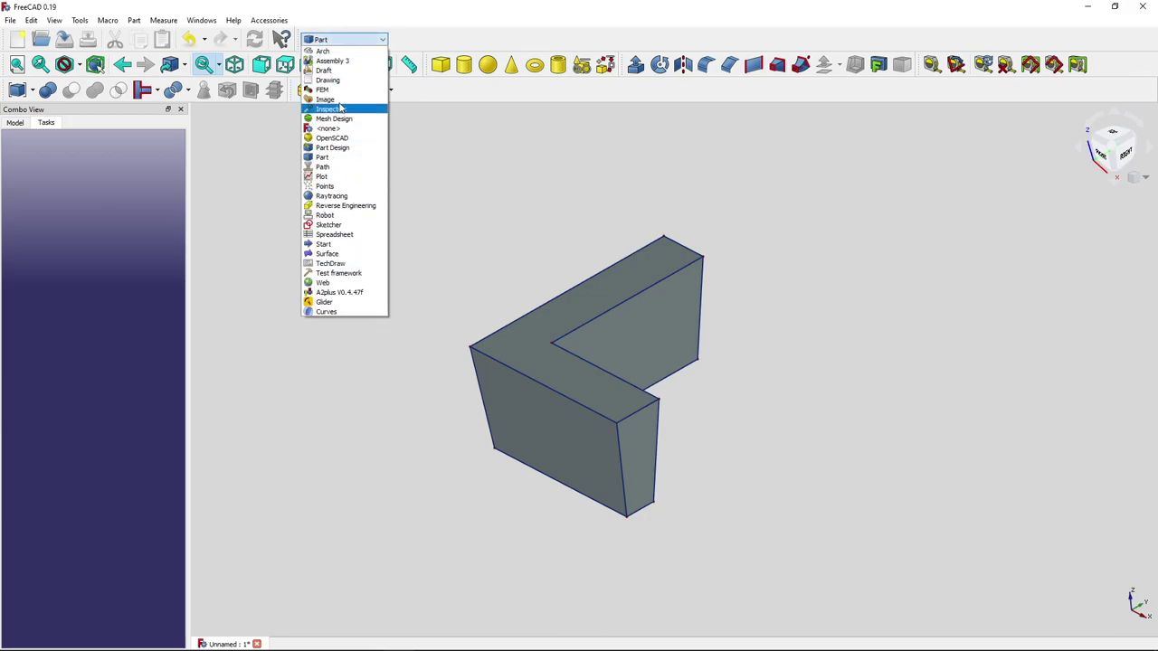
{"action": "left_click", "coordinate": [336, 225]}
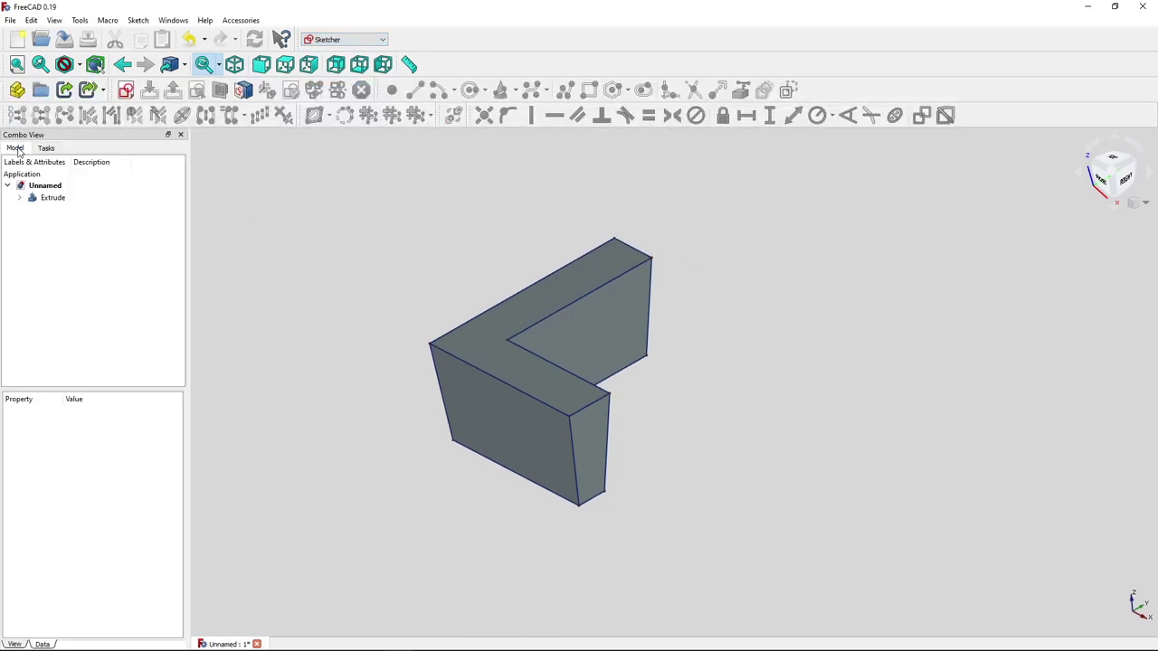
{"action": "left_click", "coordinate": [80, 21]}
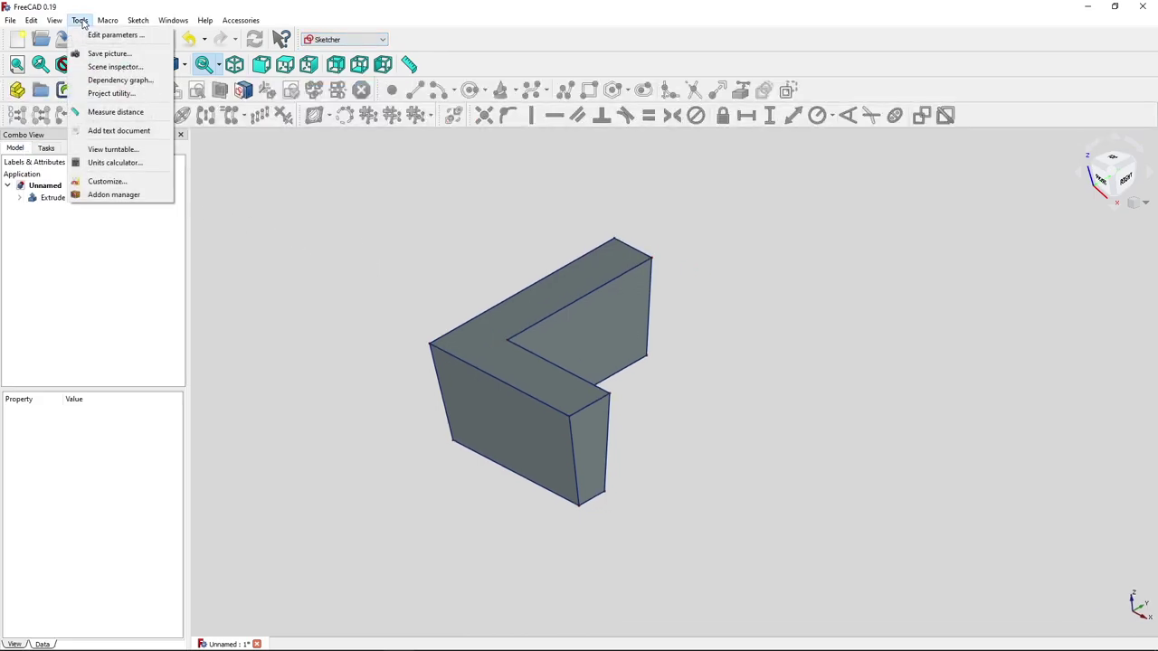
{"action": "left_click", "coordinate": [106, 181]}
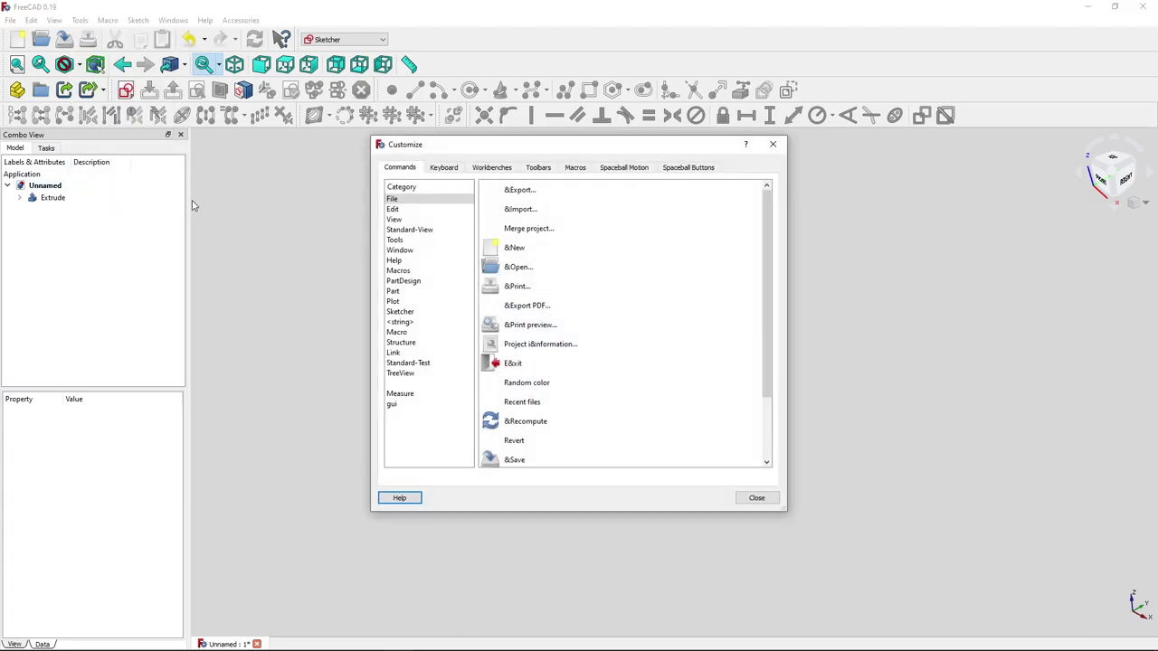
{"action": "left_click", "coordinate": [491, 168]}
{"action": "left_click", "coordinate": [534, 170]}
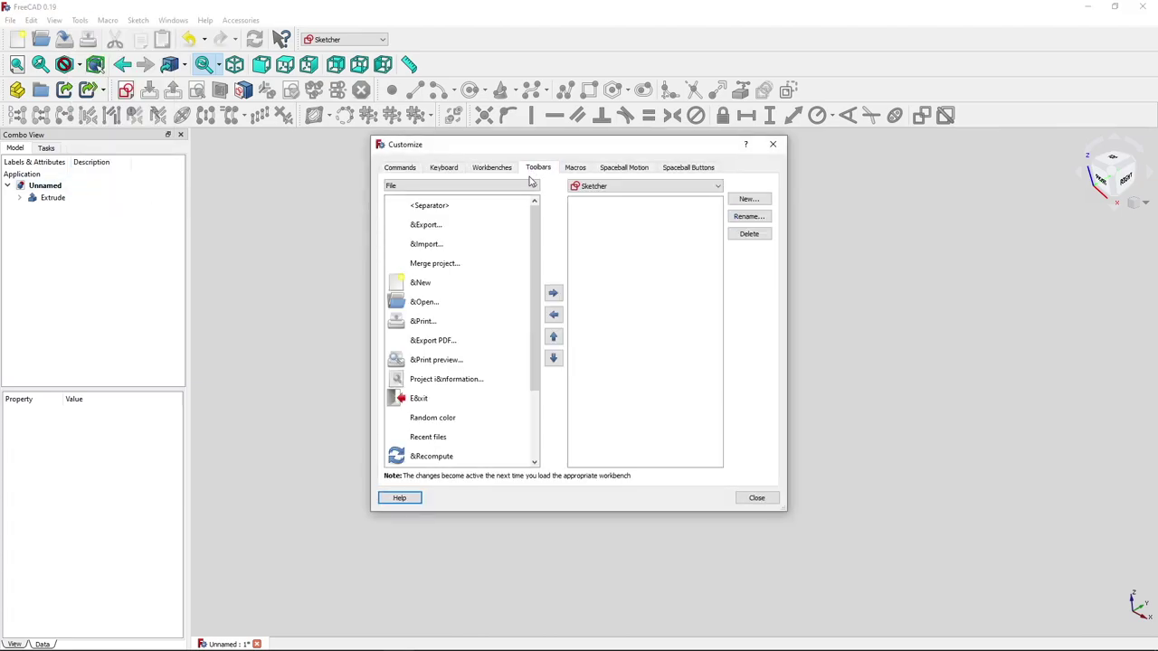
Choose Sketcher as the command category and create a new toolbar named part-sketching for the Part workbench
{"action": "left_click", "coordinate": [486, 187]}
{"action": "scroll", "coordinate": [460, 223], "scroll_direction": "down", "scroll_amount": 2}
{"action": "left_click", "coordinate": [435, 235]}
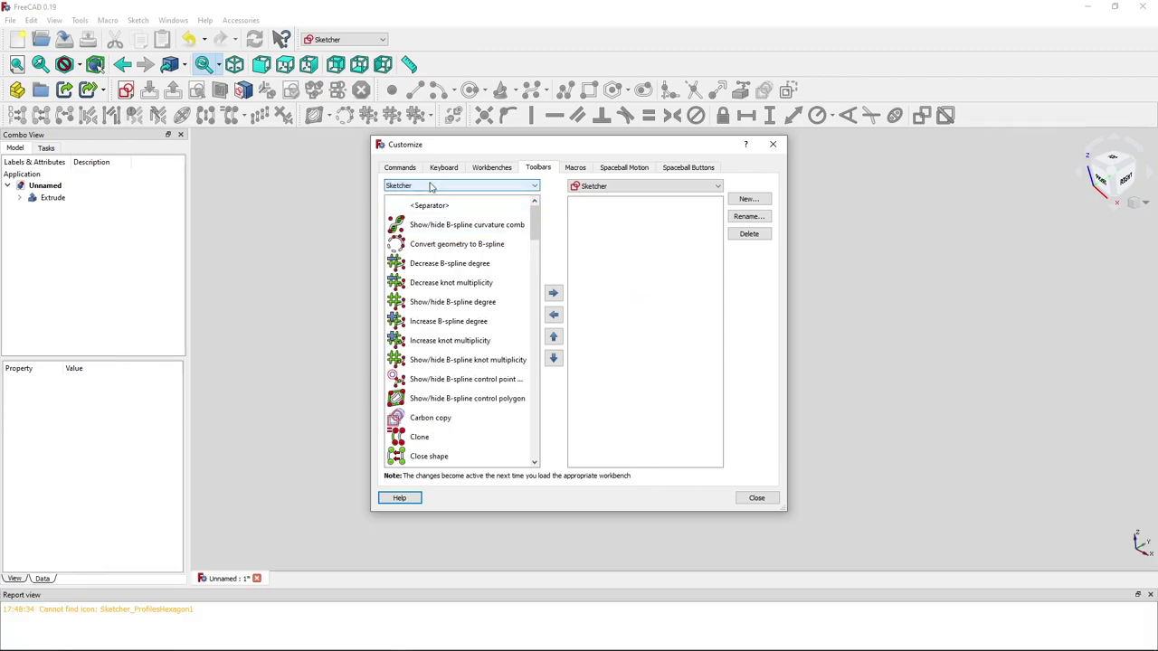
{"action": "left_click", "coordinate": [595, 187]}
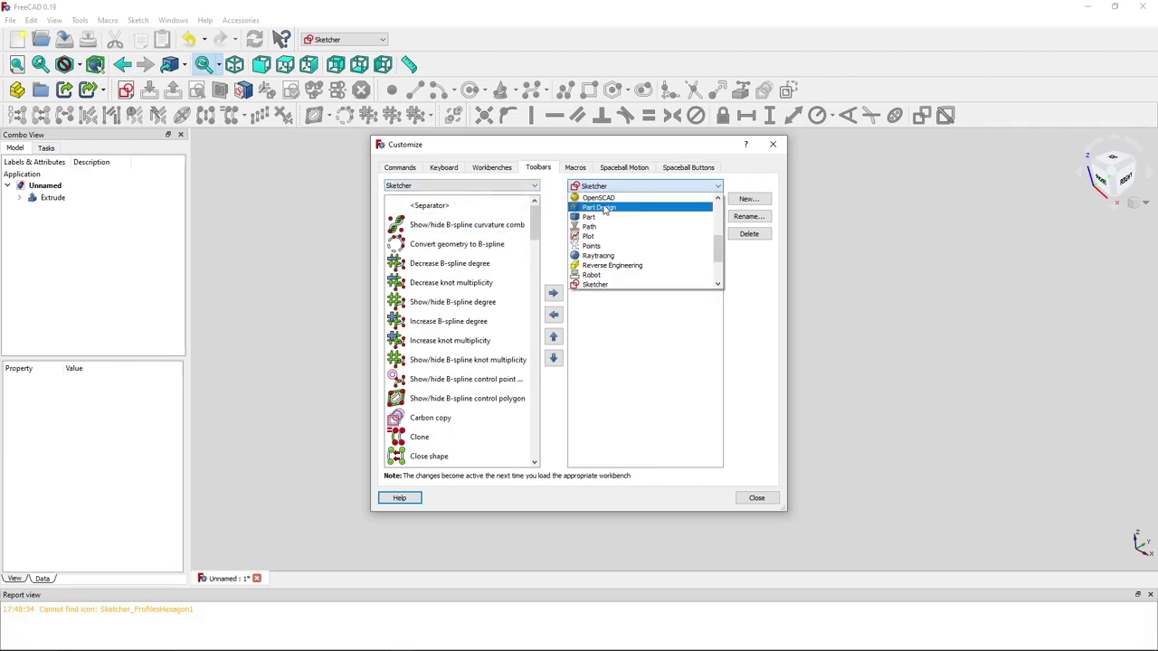
{"action": "left_click", "coordinate": [621, 214]}
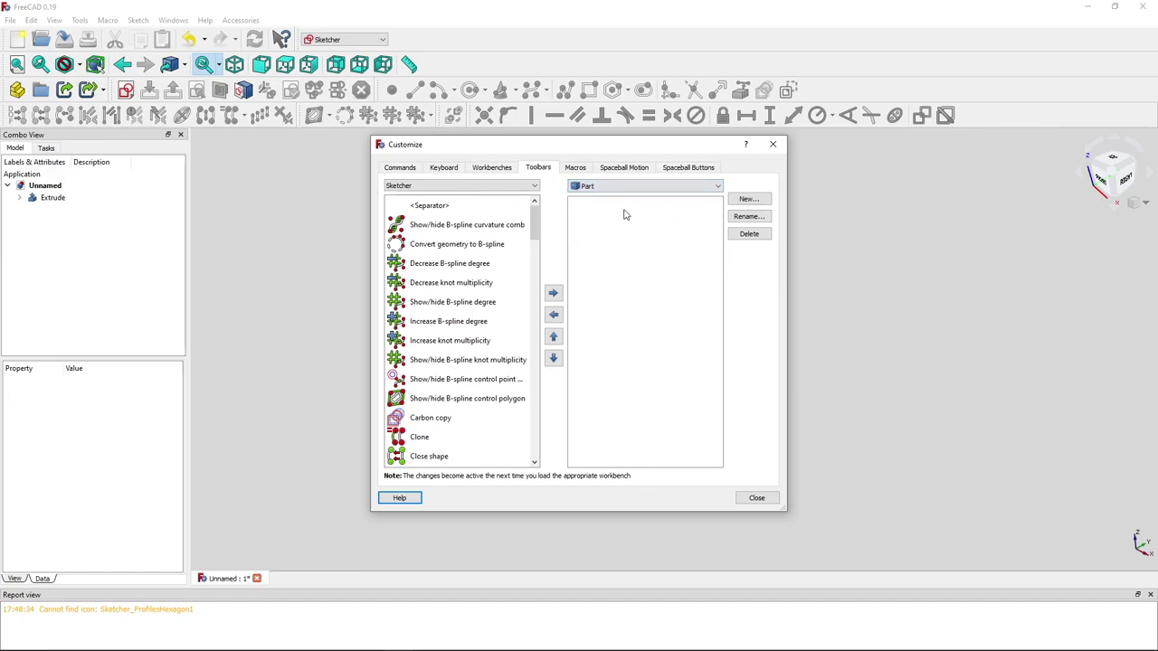
{"action": "left_click", "coordinate": [747, 199]}
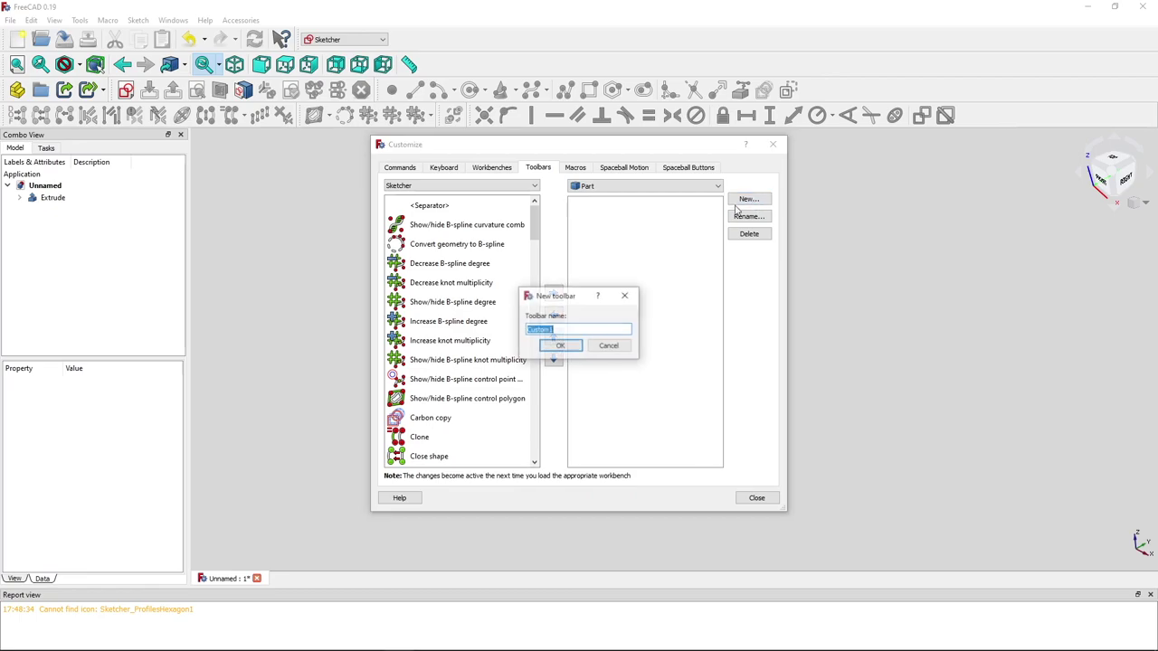
{"action": "type", "text": "part-sketching"}
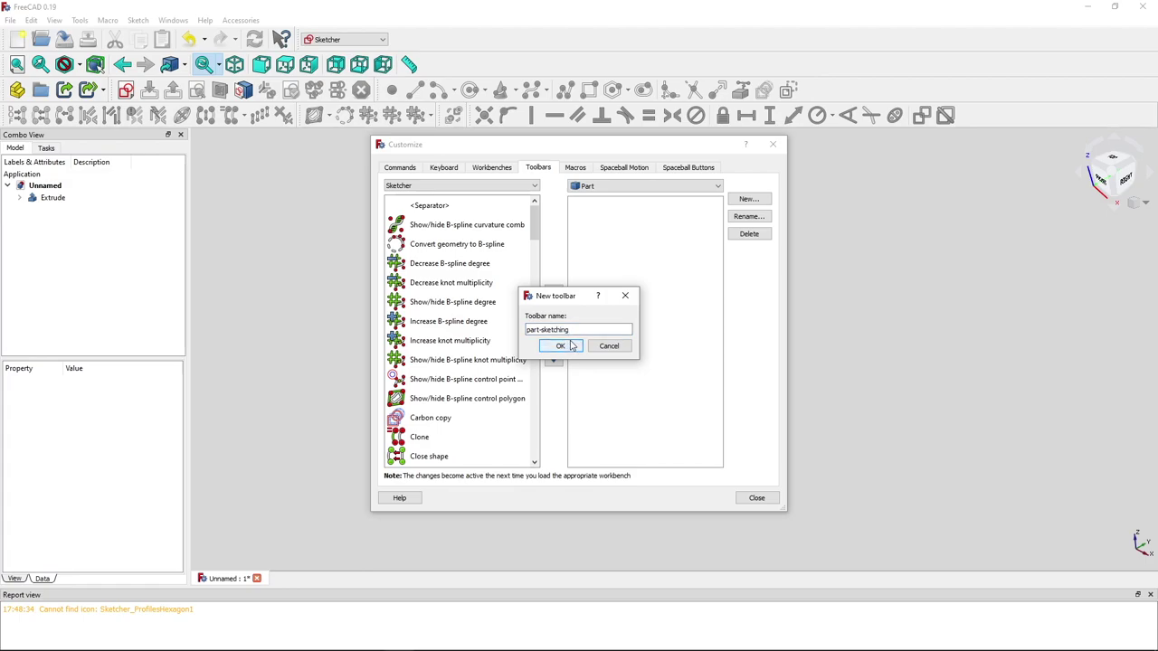
{"action": "left_click", "coordinate": [571, 346]}
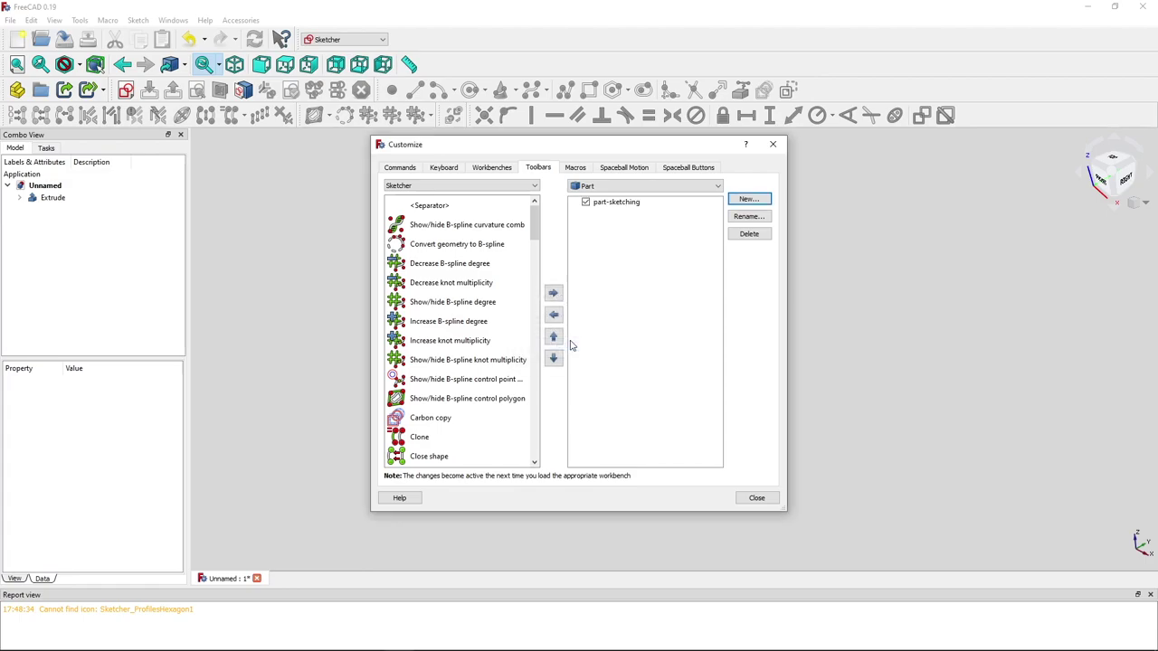
Add the Create sketch command to the part-sketching toolbar and close the customization dialog
{"action": "left_click", "coordinate": [607, 207]}
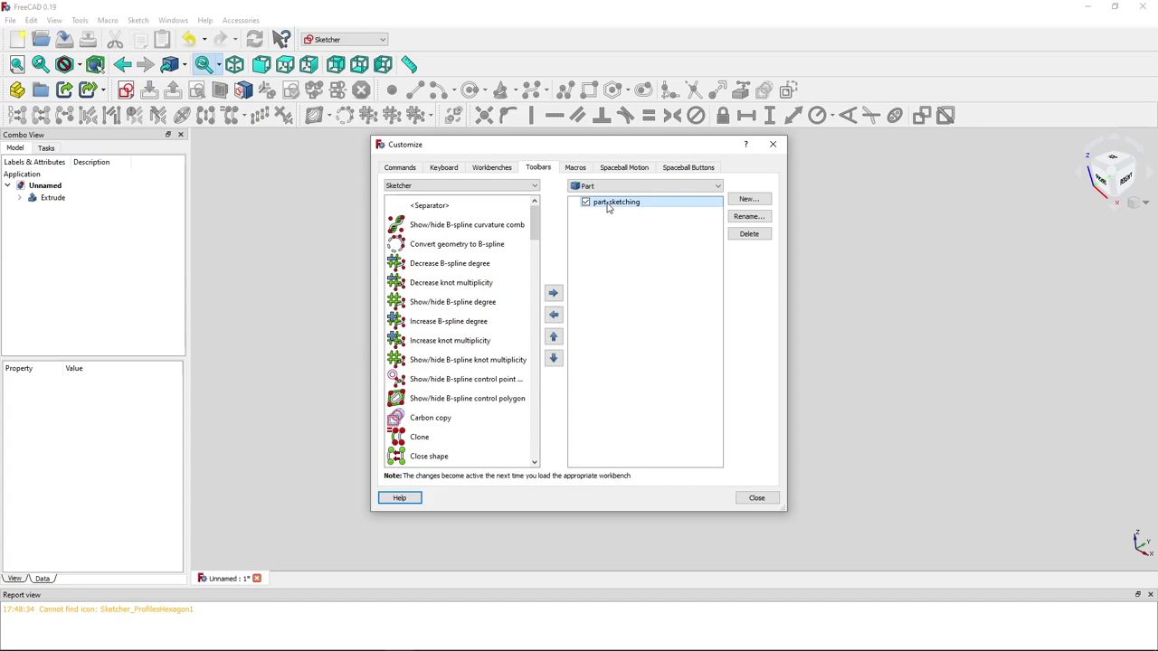
{"action": "left_click_drag", "start_coordinate": [537, 226], "coordinate": [537, 282]}
{"action": "left_click_drag", "start_coordinate": [530, 334], "coordinate": [521, 397]}
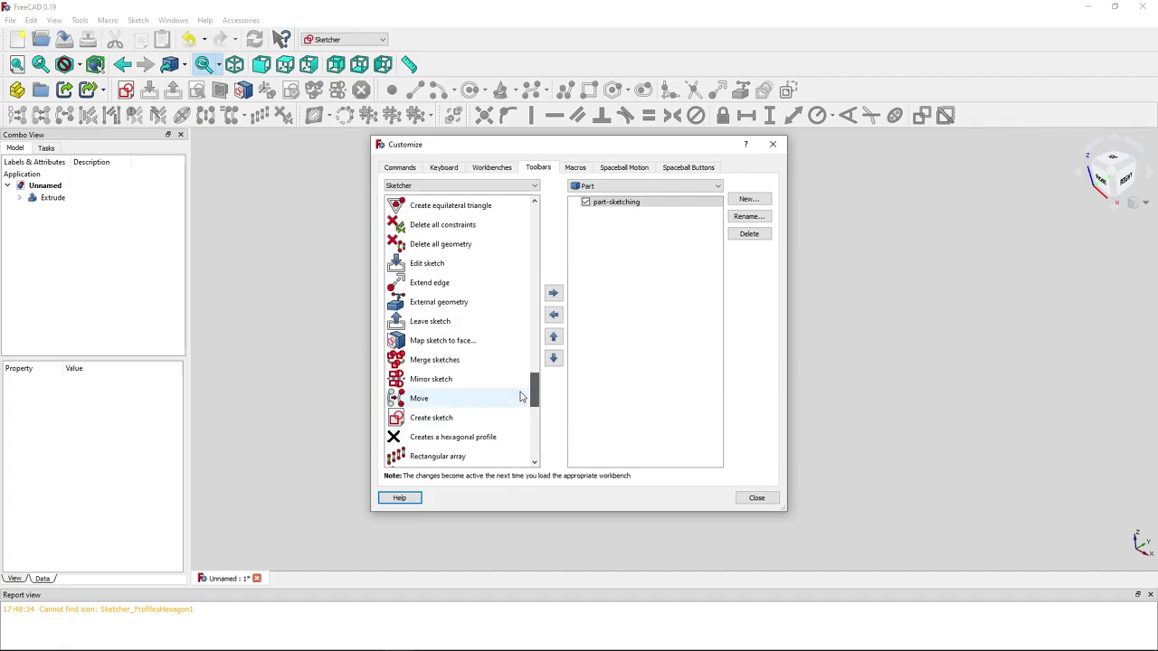
{"action": "left_click", "coordinate": [489, 418]}
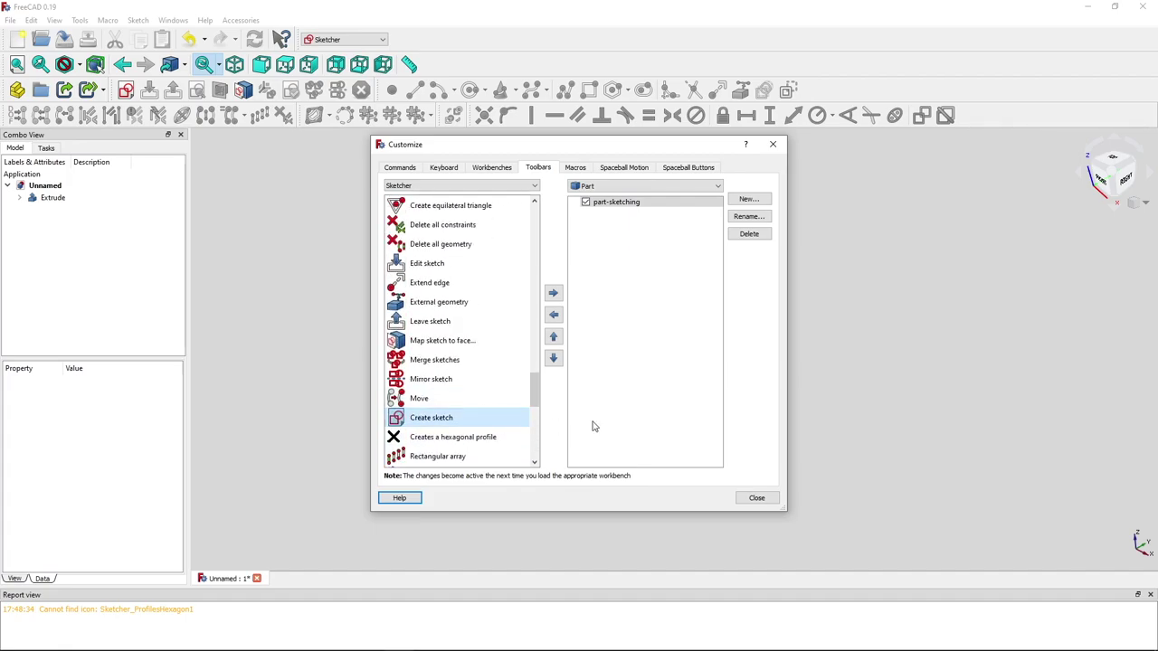
{"action": "left_click", "coordinate": [553, 294]}
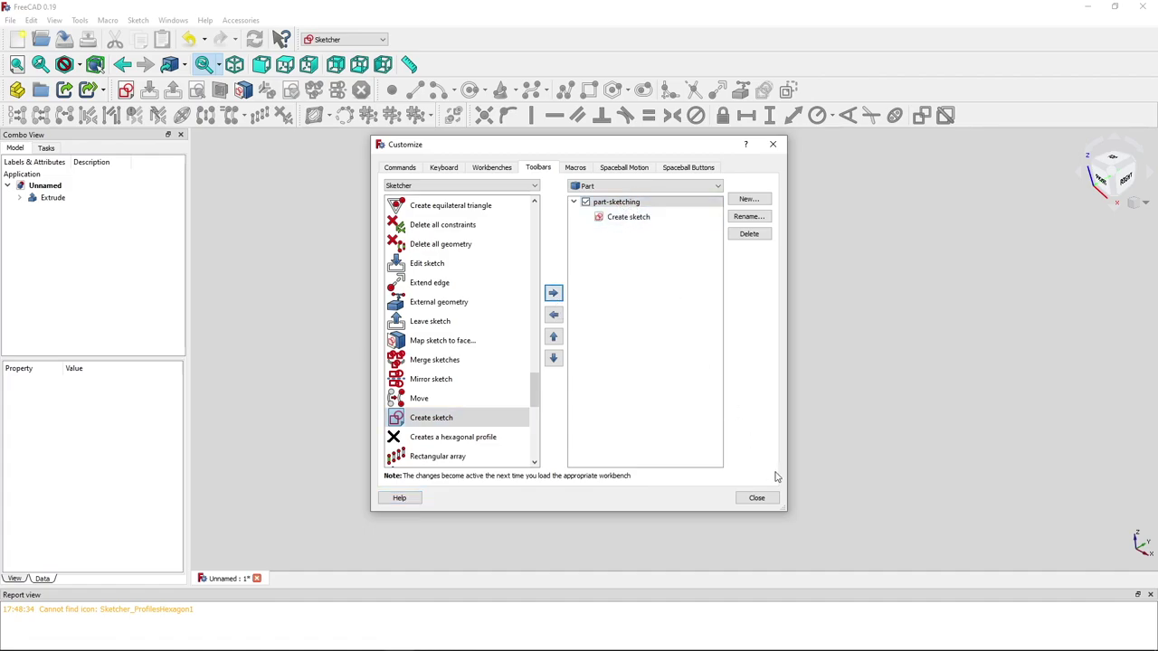
{"action": "left_click", "coordinate": [769, 499]}
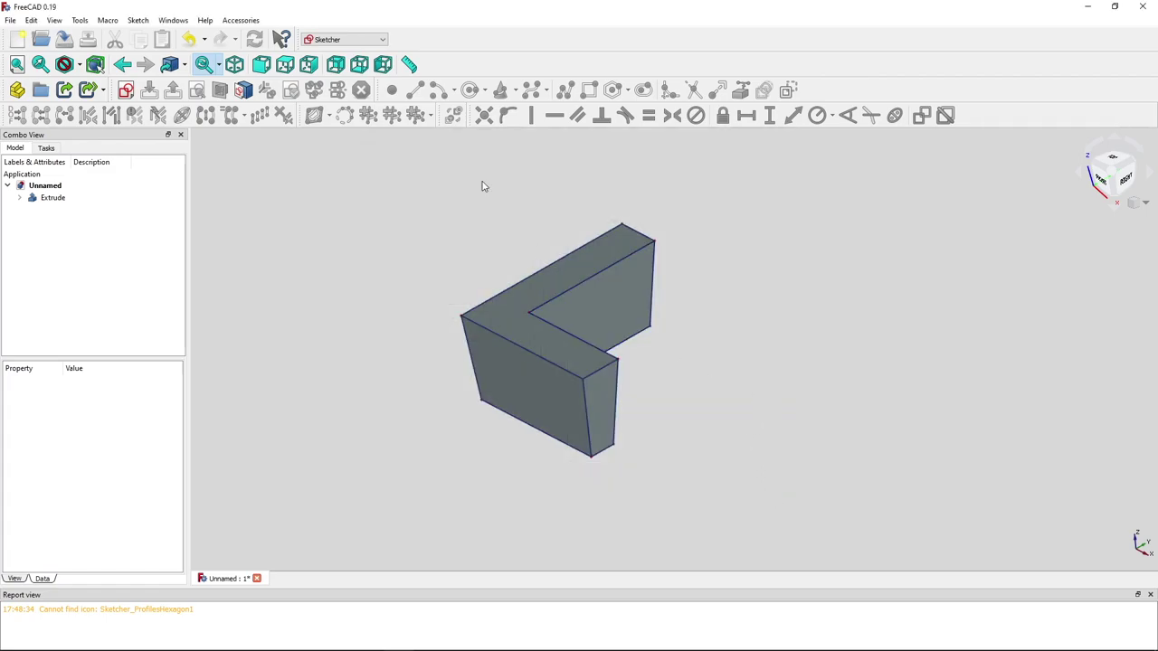
Return to the Part workbench to load the custom part-sketching toolbar
{"action": "left_click", "coordinate": [353, 40]}
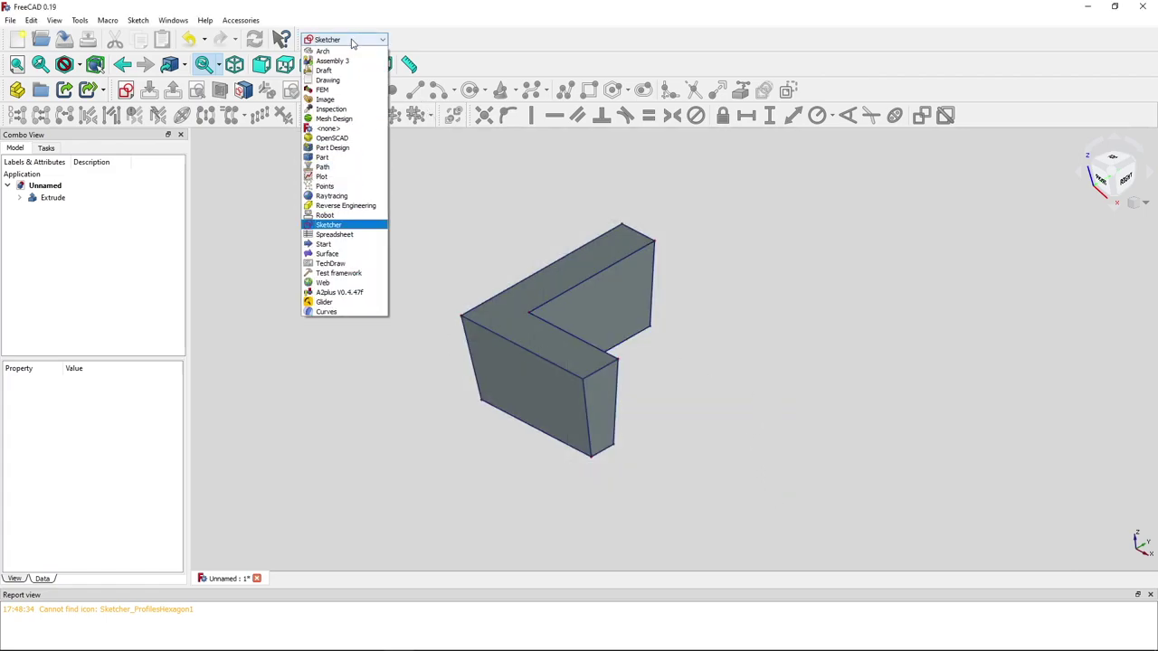
{"action": "left_click", "coordinate": [339, 152]}
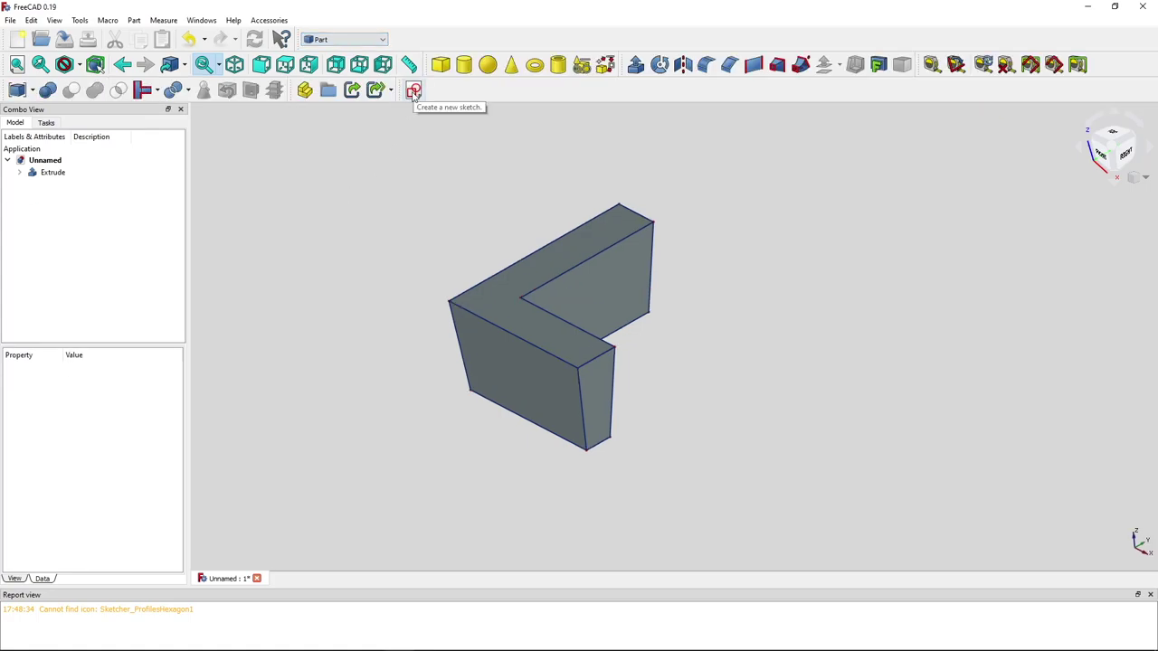
{"action": "middle_click_drag", "start_coordinate": [431, 171], "coordinate": [331, 217]}
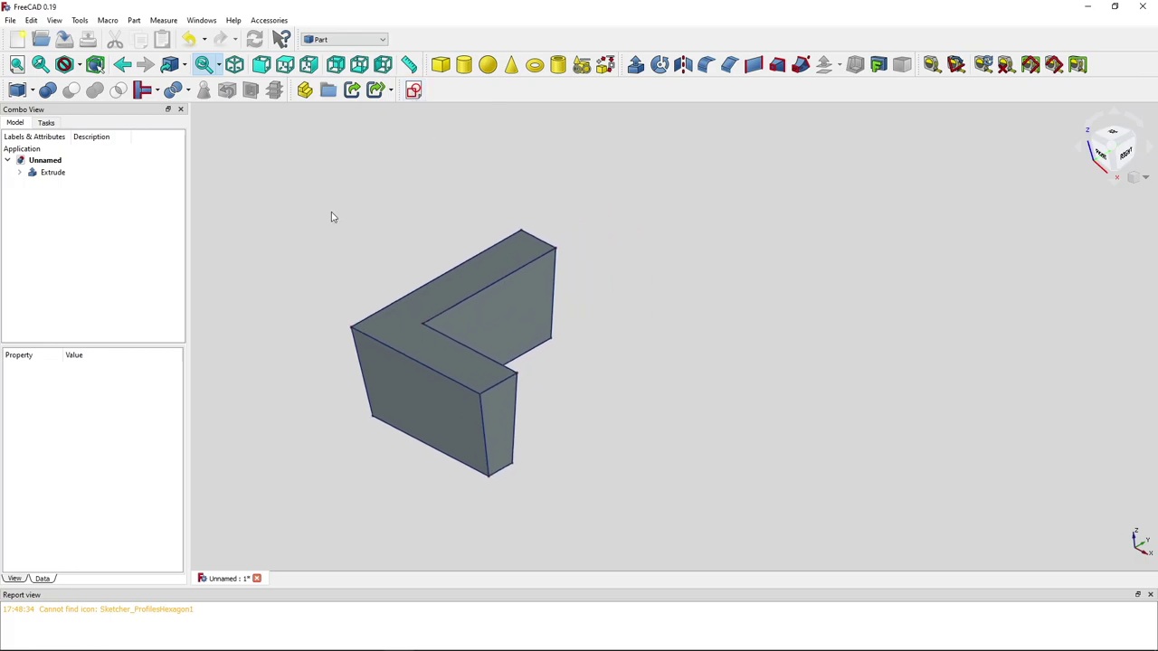
{"action": "left_click", "coordinate": [323, 39]}
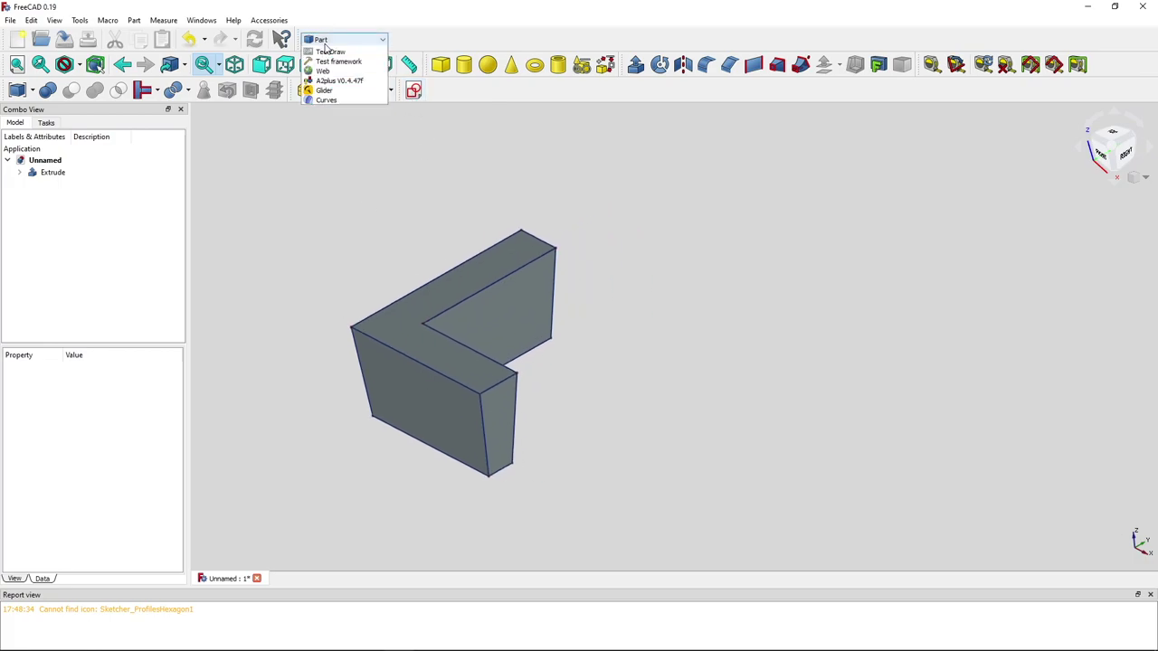
{"action": "left_click", "coordinate": [457, 148]}
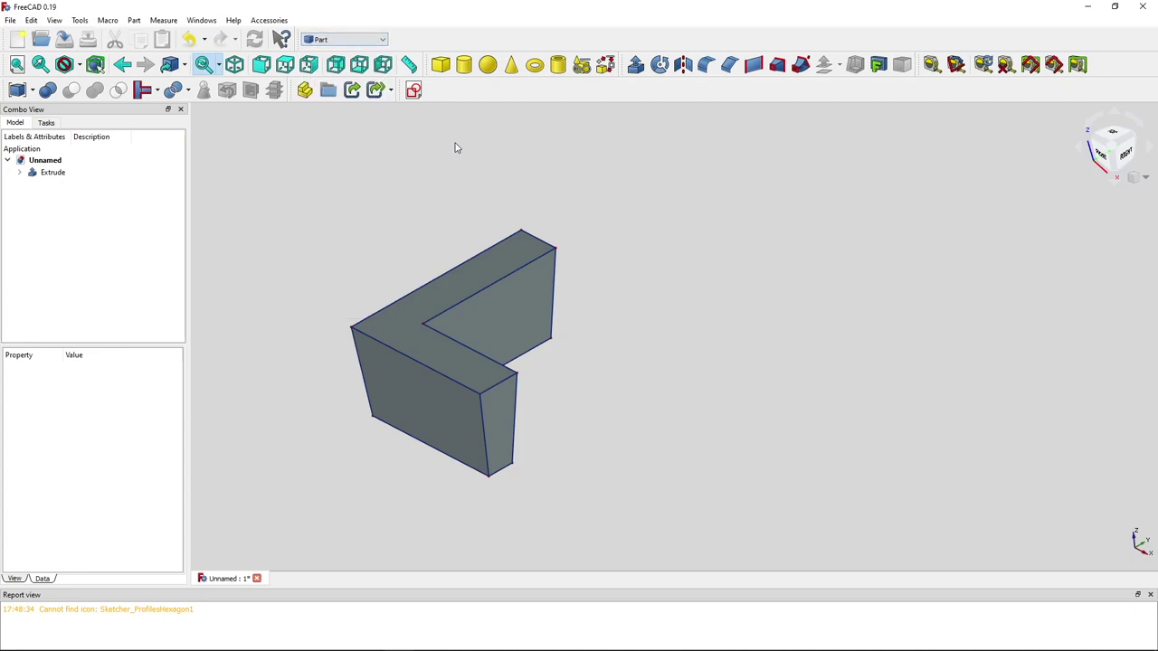
Create a sketch on the XY-plane and draw a circle of about 7.5 mm radius in the inner corner of the L, overlapping its upright arm
{"action": "left_click", "coordinate": [413, 90]}
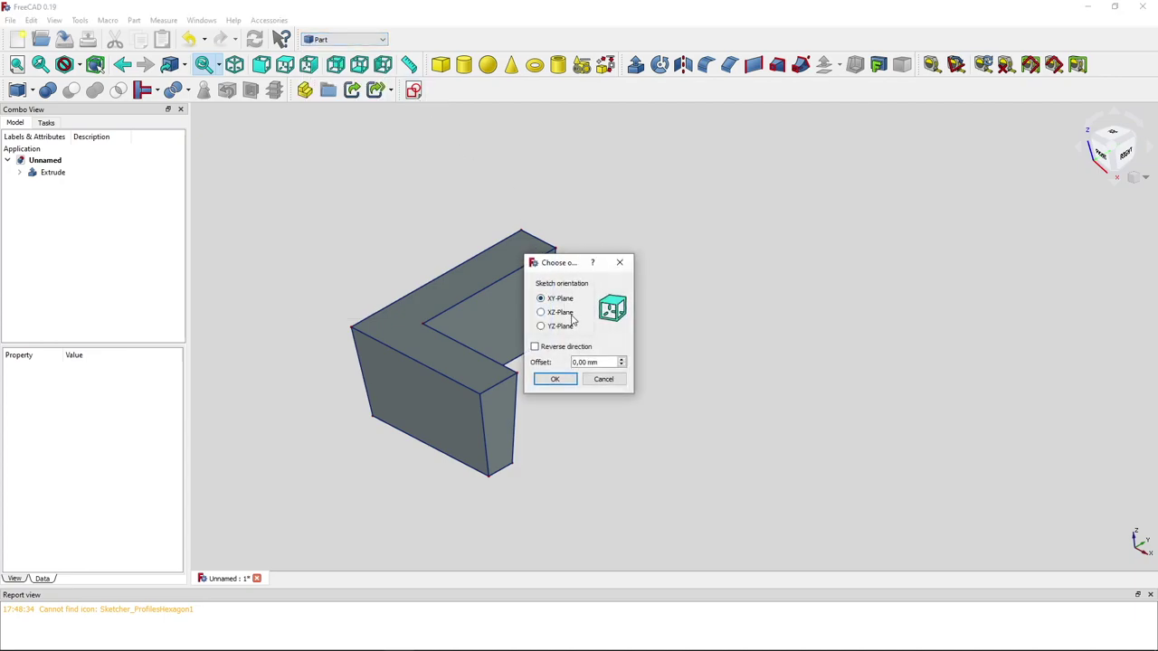
{"action": "left_click", "coordinate": [568, 380]}
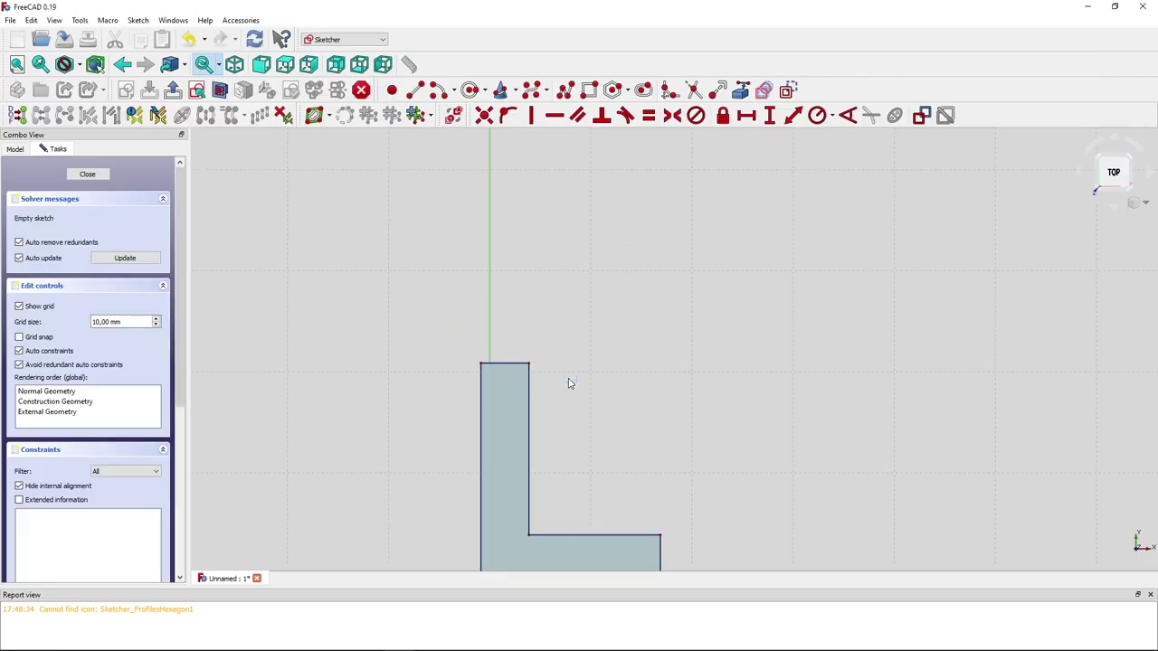
{"action": "middle_click_drag", "start_coordinate": [602, 406], "coordinate": [493, 271]}
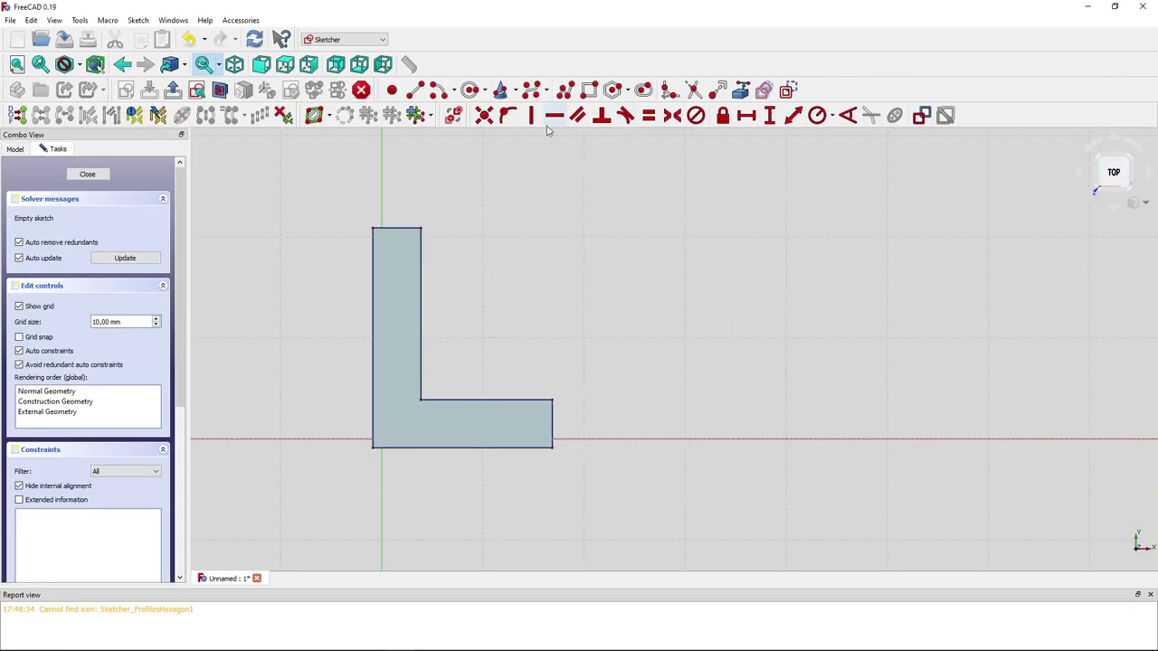
{"action": "left_click", "coordinate": [471, 90]}
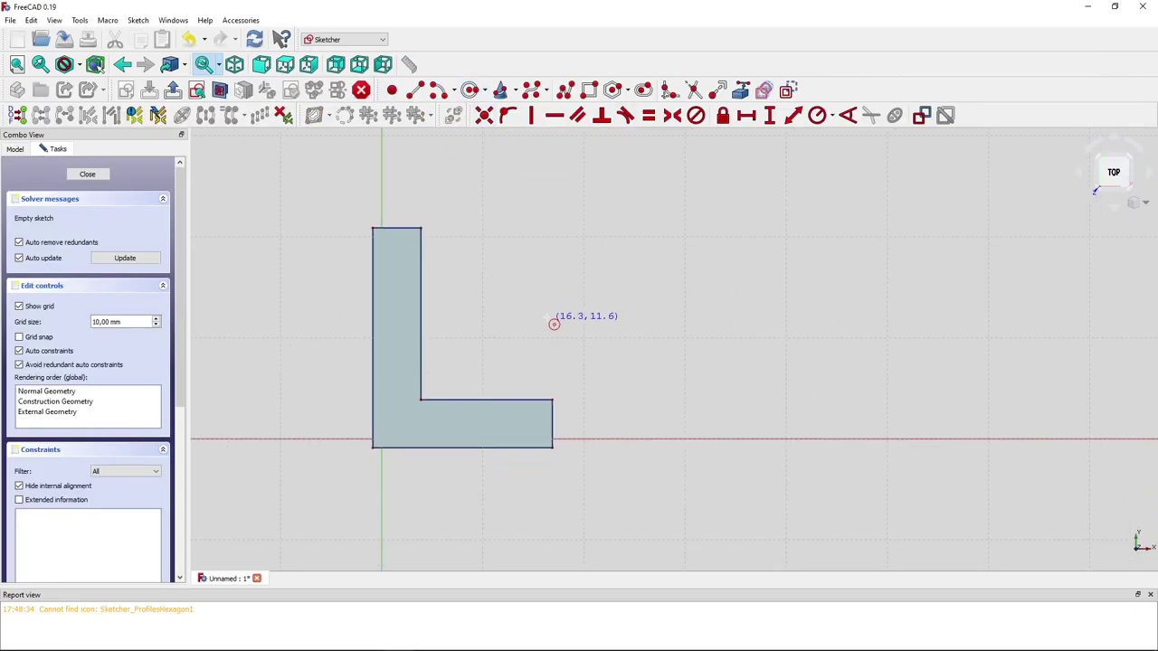
{"action": "left_click", "coordinate": [464, 313]}
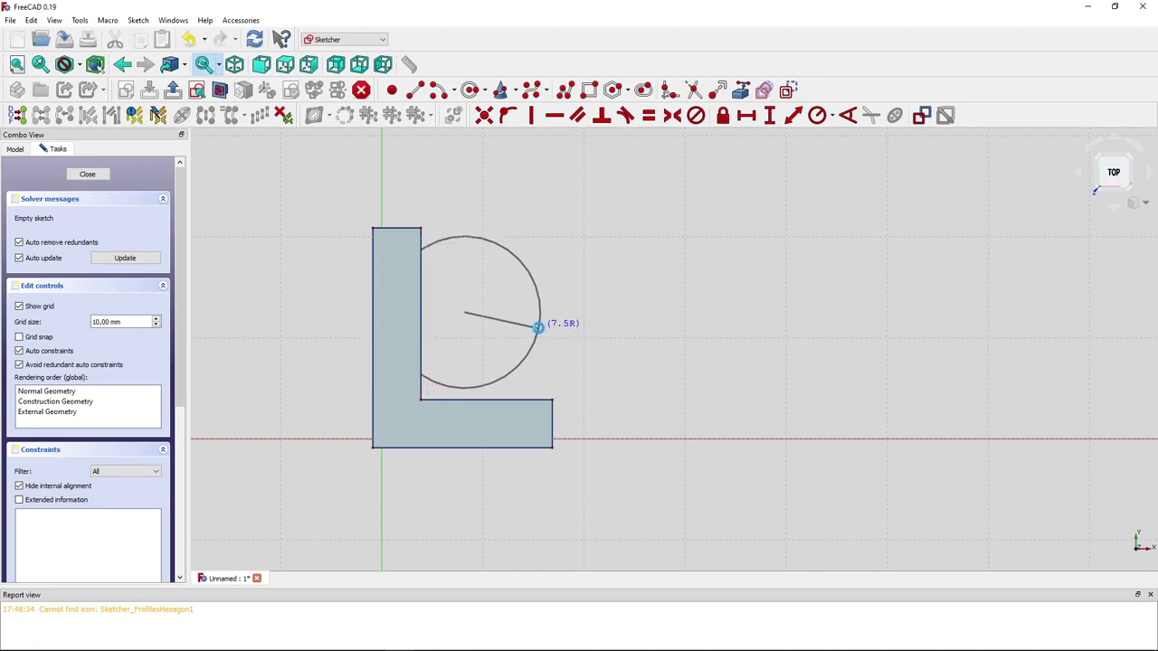
{"action": "left_click", "coordinate": [539, 334]}
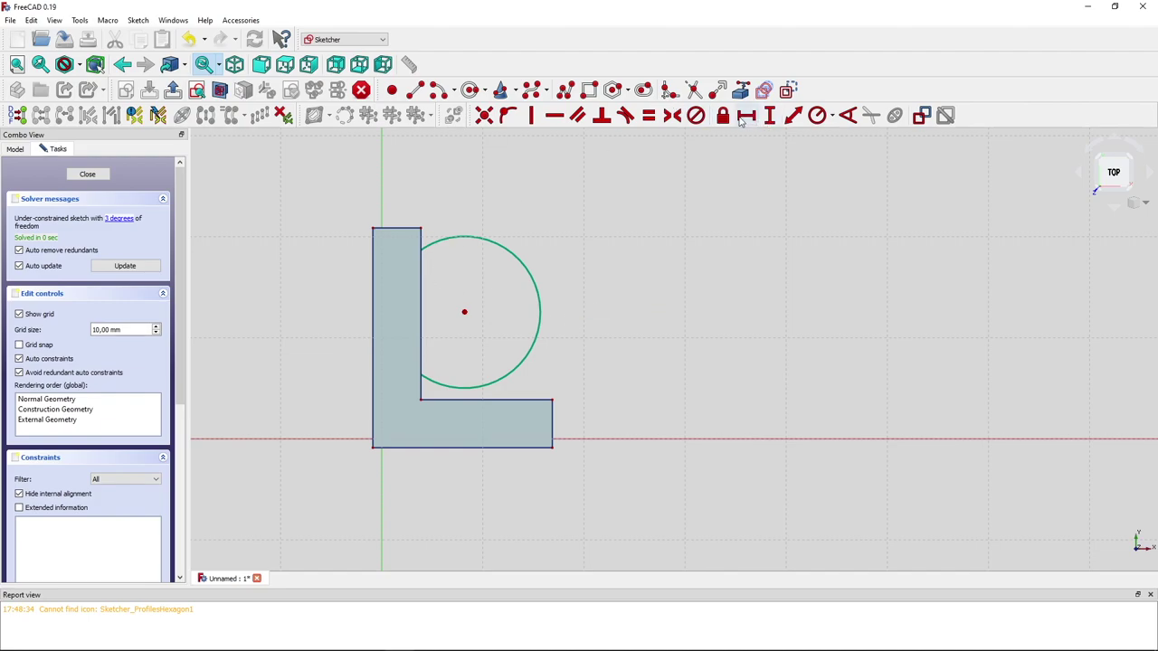
Constrain the circle's diameter to 15 mm and close the sketch
{"action": "left_click", "coordinate": [831, 115]}
{"action": "left_click", "coordinate": [831, 150]}
{"action": "left_click", "coordinate": [524, 264]}
{"action": "type", "text": "15"}
{"action": "key", "text": "Return"}
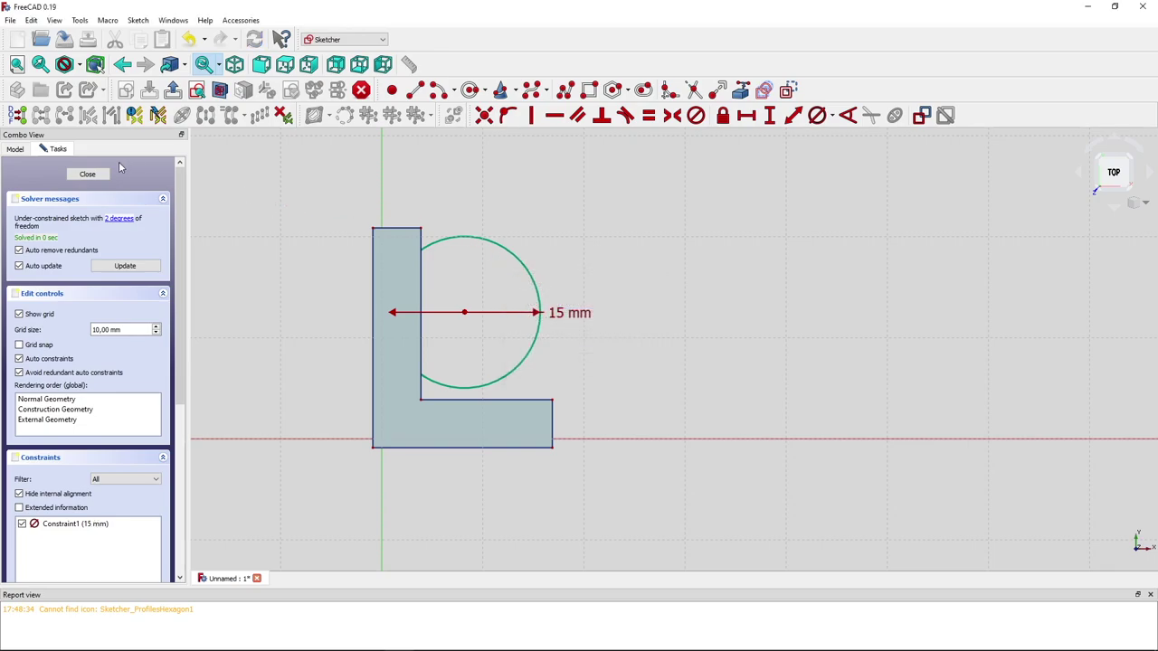
{"action": "left_click", "coordinate": [87, 173]}
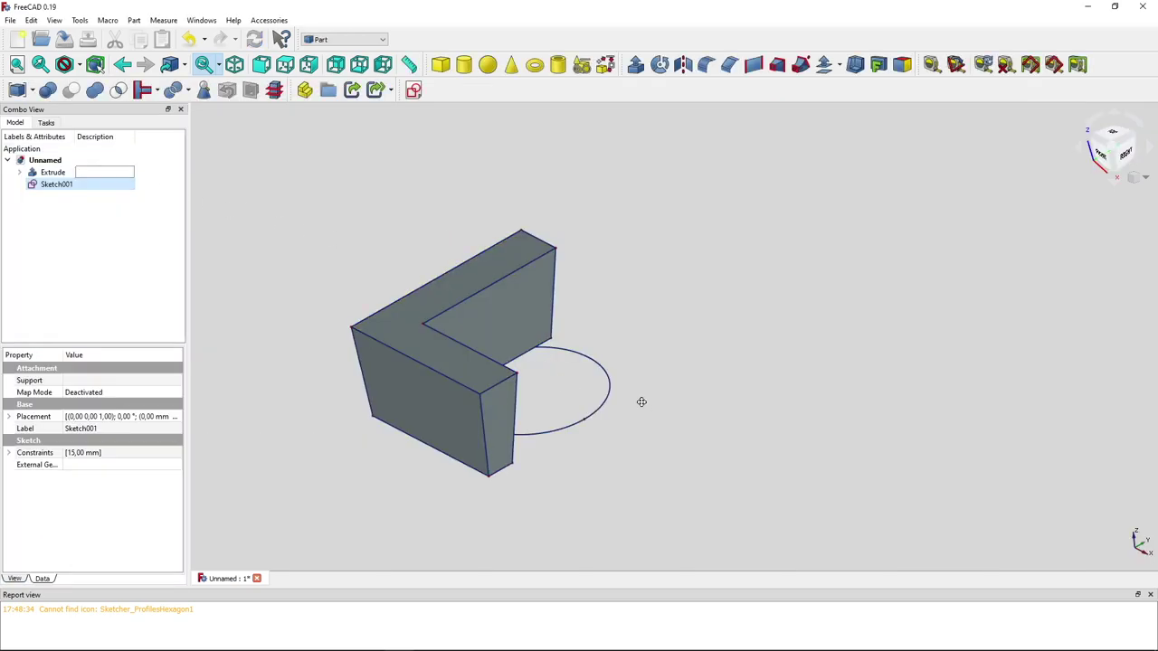
Extrude the circle sketch along its normal into a solid cylinder without taper
{"action": "middle_click_drag", "start_coordinate": [642, 402], "coordinate": [578, 414]}
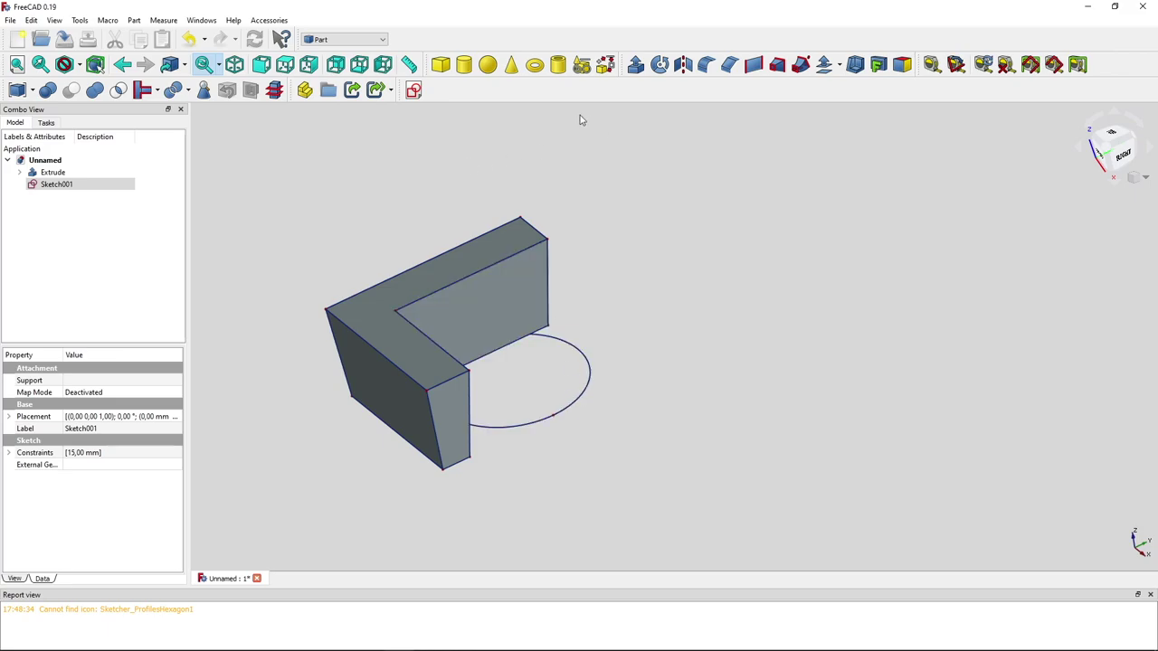
{"action": "left_click", "coordinate": [81, 185]}
{"action": "left_click", "coordinate": [635, 65]}
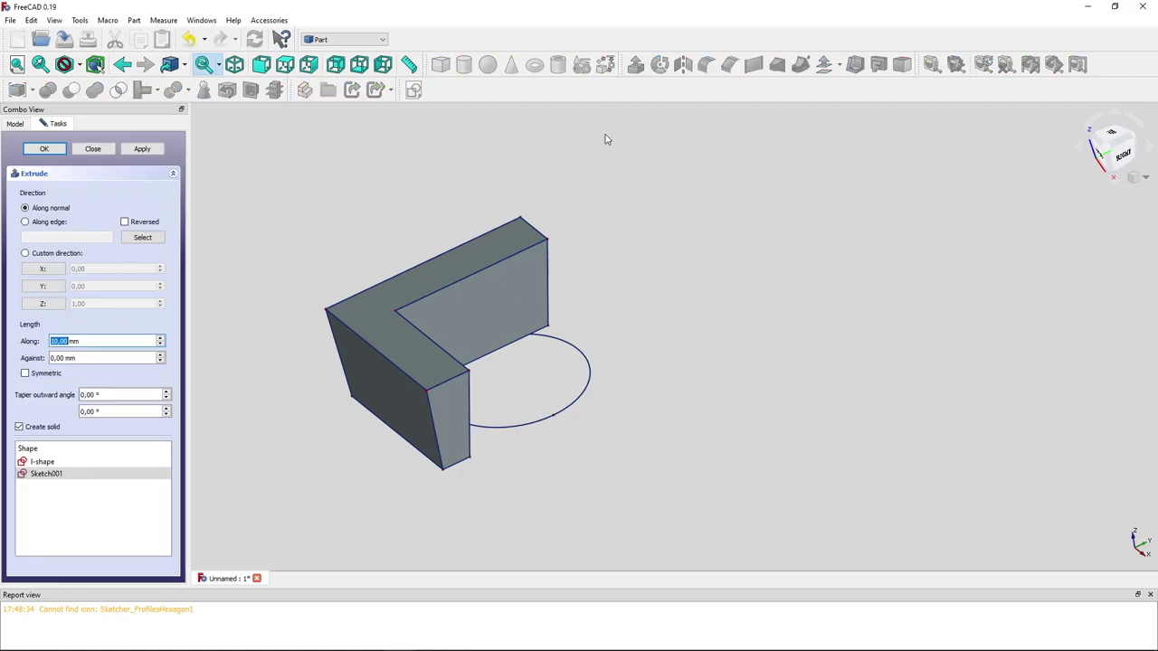
{"action": "type", "text": "15"}
{"action": "left_click", "coordinate": [43, 148]}
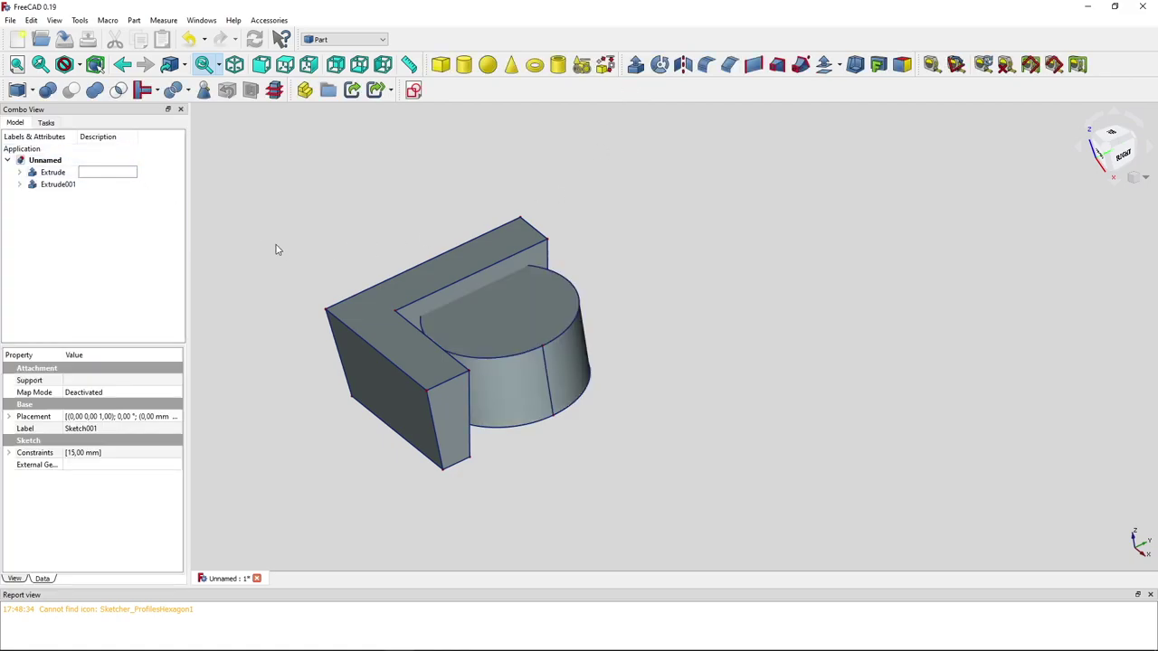
Subtract the extruded cylinder from the L-shaped solid with a Boolean Cut
{"action": "left_click", "coordinate": [68, 171]}
{"action": "left_click", "coordinate": [63, 183], "text": "ctrl"}
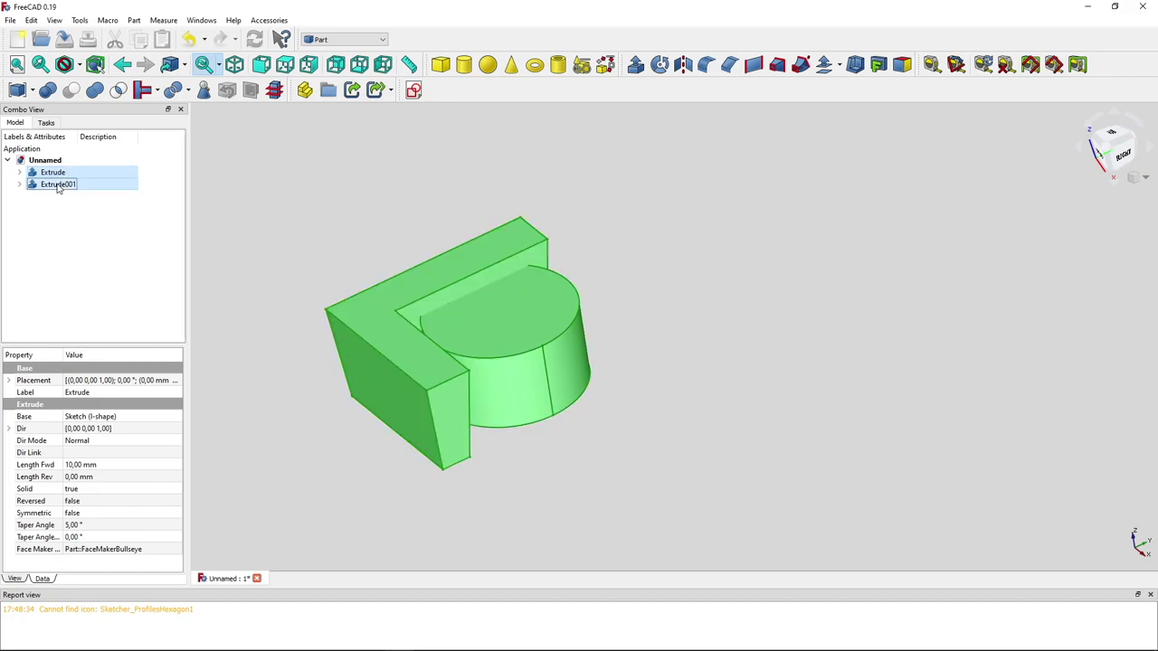
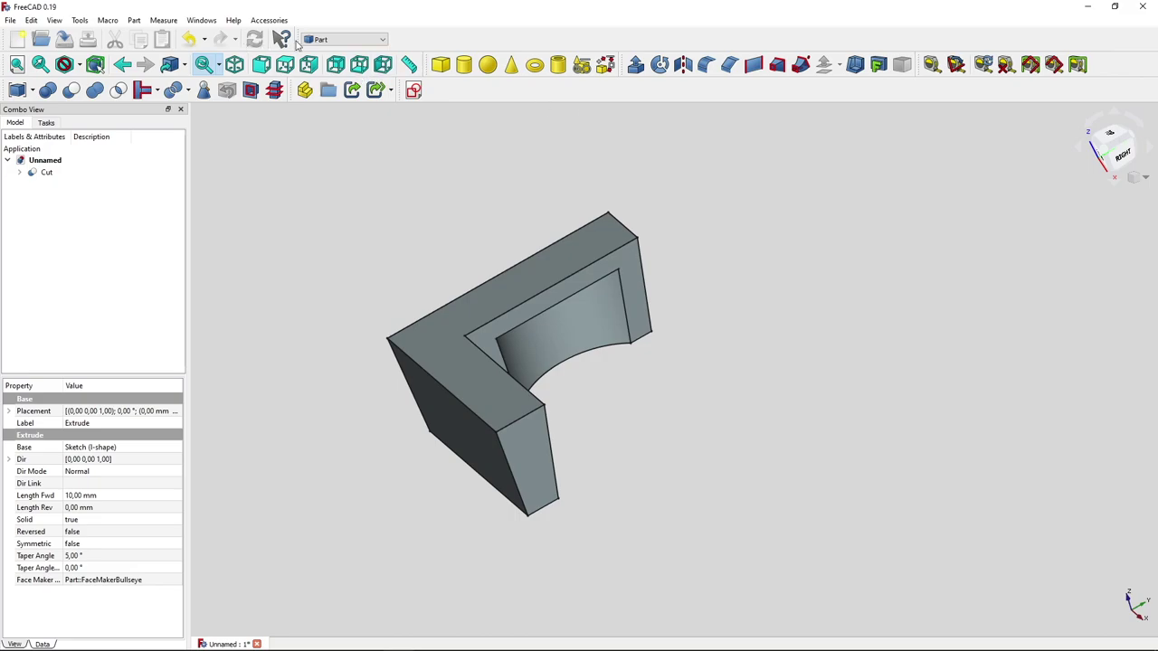
Switch to the Draft workbench and list the Draft commands in the toolbar customization
{"action": "left_click", "coordinate": [324, 40]}
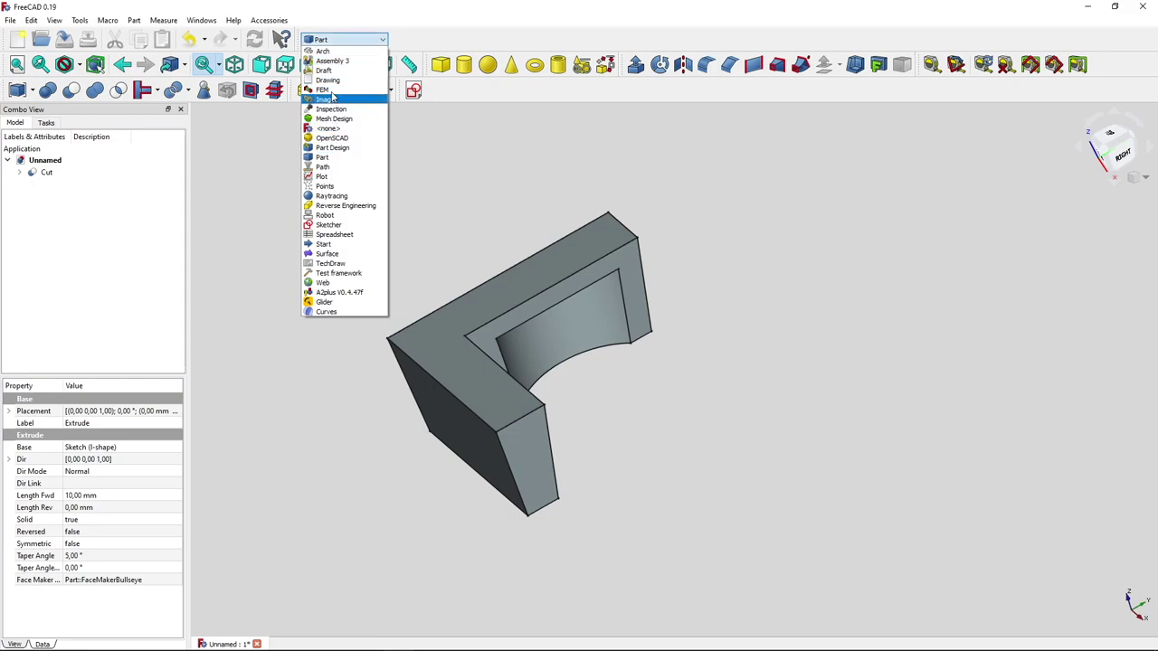
{"action": "left_click", "coordinate": [323, 70]}
{"action": "left_click", "coordinate": [79, 20]}
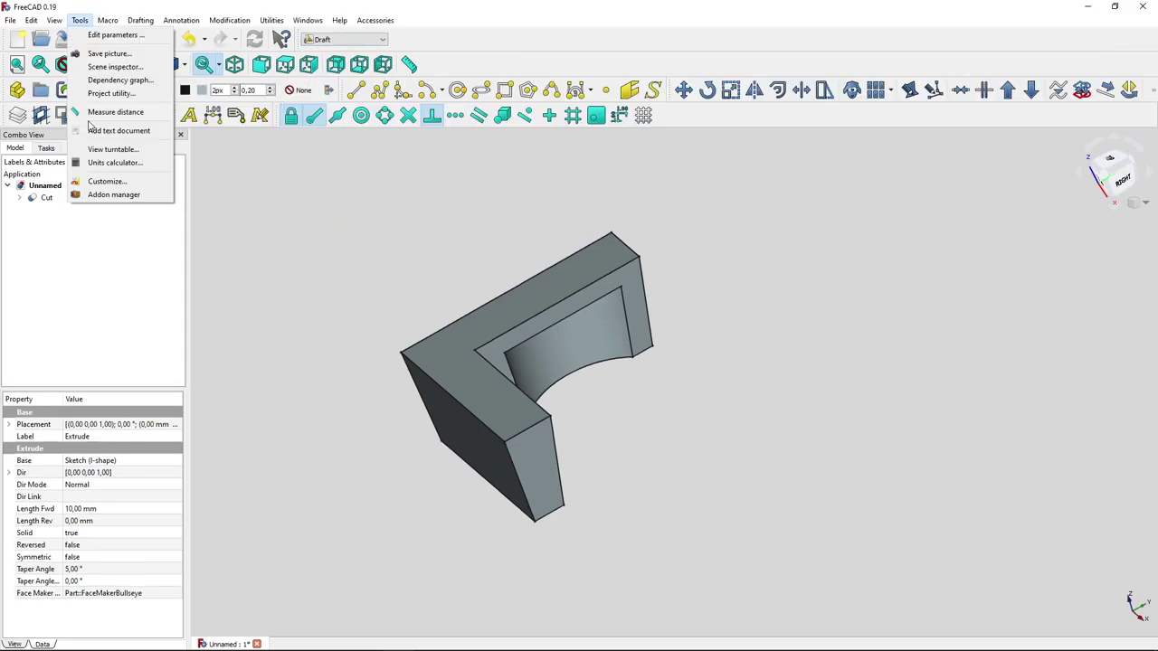
{"action": "left_click", "coordinate": [118, 179]}
{"action": "left_click", "coordinate": [541, 168]}
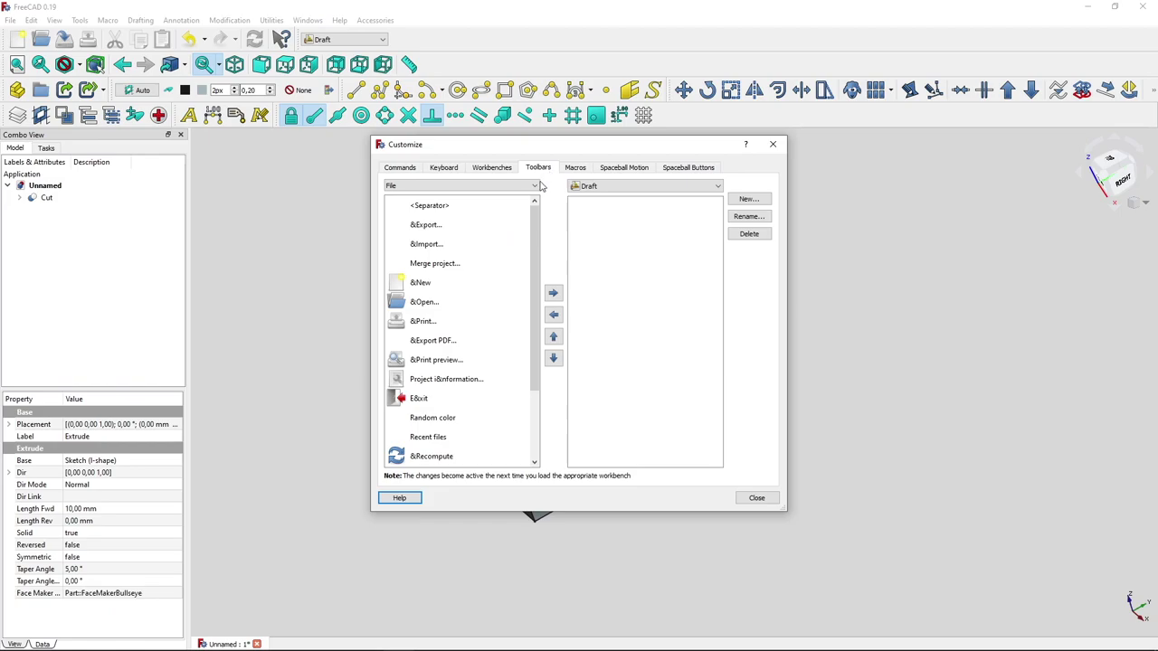
{"action": "left_click", "coordinate": [498, 187]}
{"action": "scroll", "coordinate": [461, 211], "scroll_direction": "down", "scroll_amount": 2}
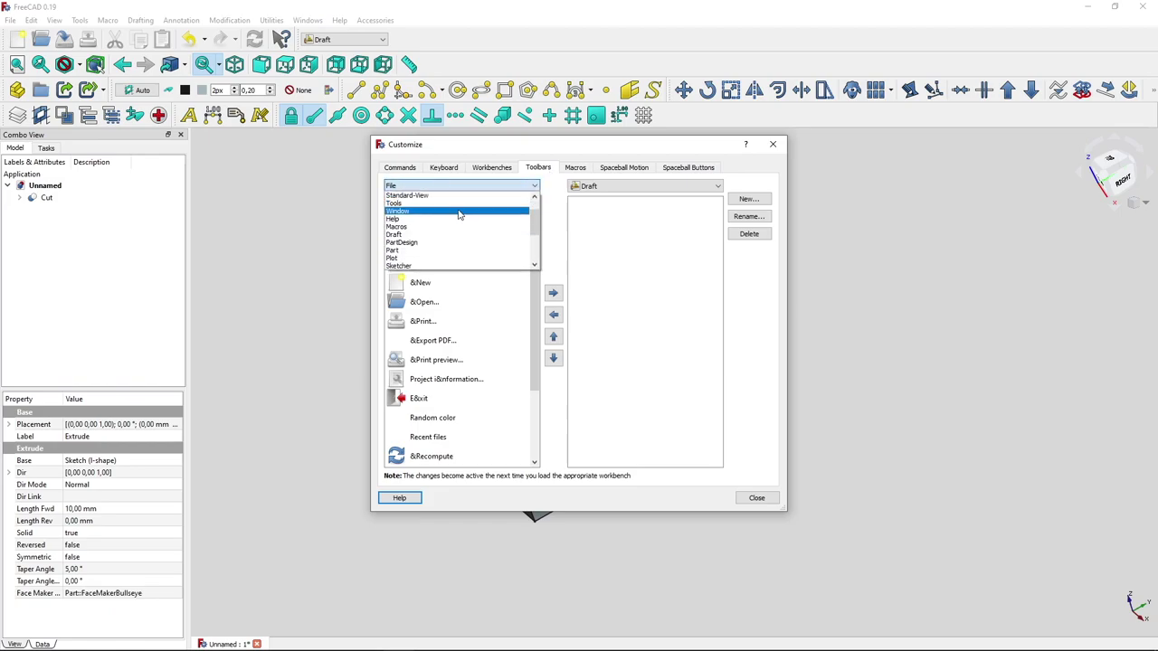
{"action": "left_click", "coordinate": [447, 212]}
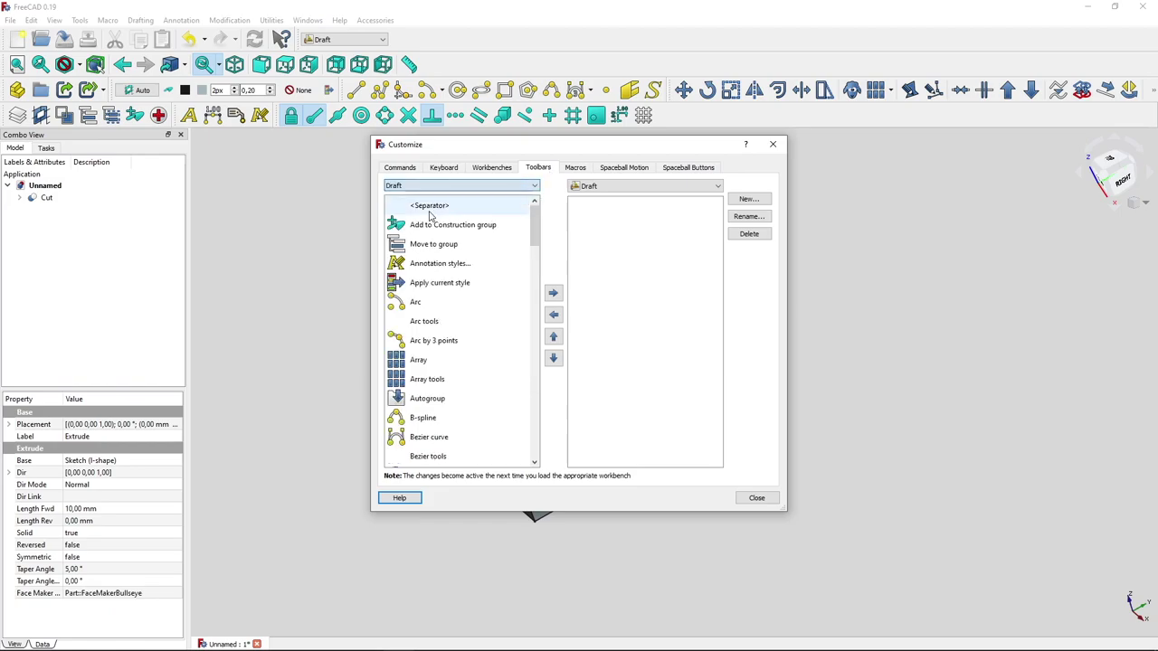
Create a new custom toolbar named part-patterns for the Part workbench
{"action": "left_click", "coordinate": [604, 188]}
{"action": "scroll", "coordinate": [615, 263], "scroll_direction": "down", "scroll_amount": 2}
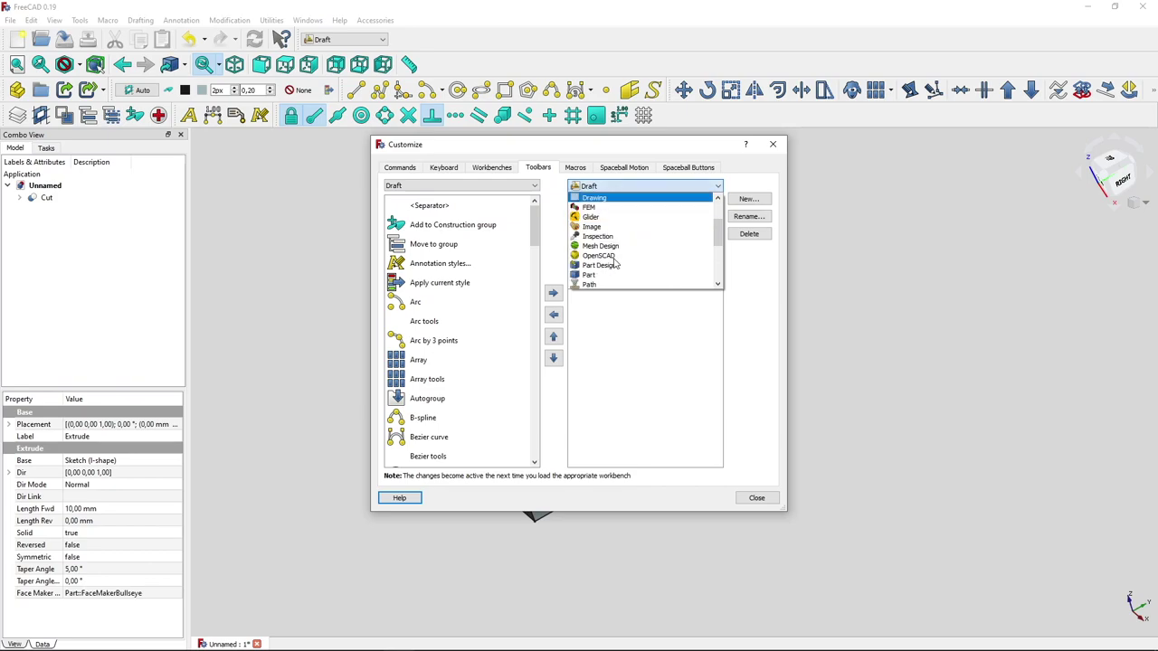
{"action": "left_click", "coordinate": [597, 275]}
{"action": "left_click_drag", "start_coordinate": [535, 227], "coordinate": [524, 318]}
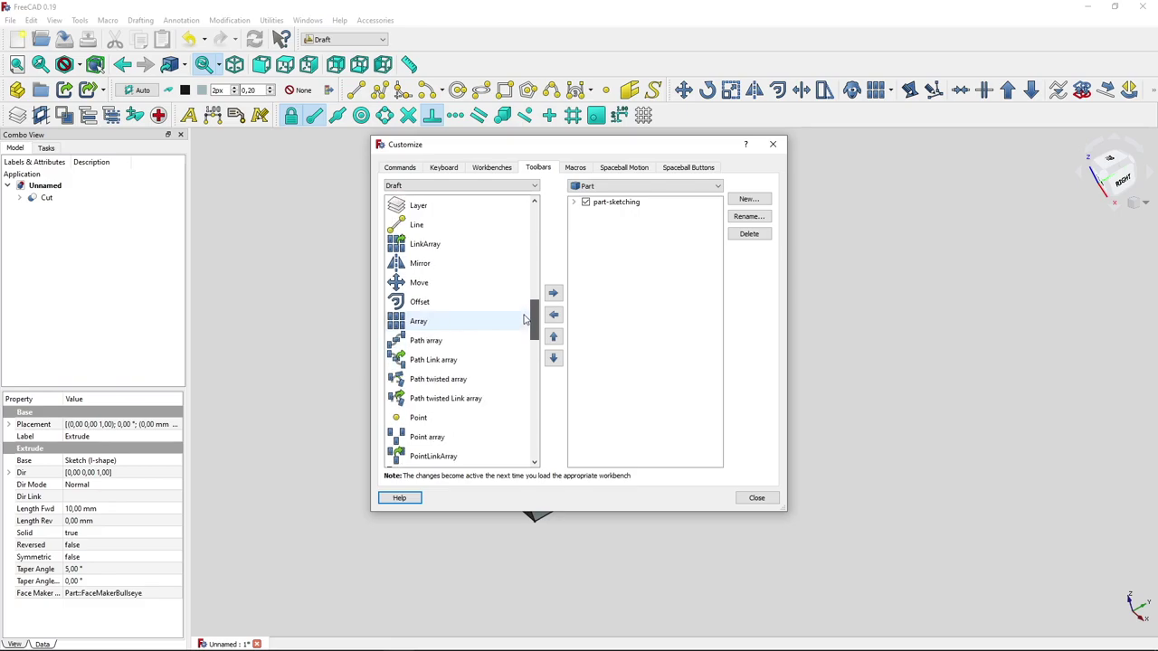
{"action": "left_click", "coordinate": [445, 331]}
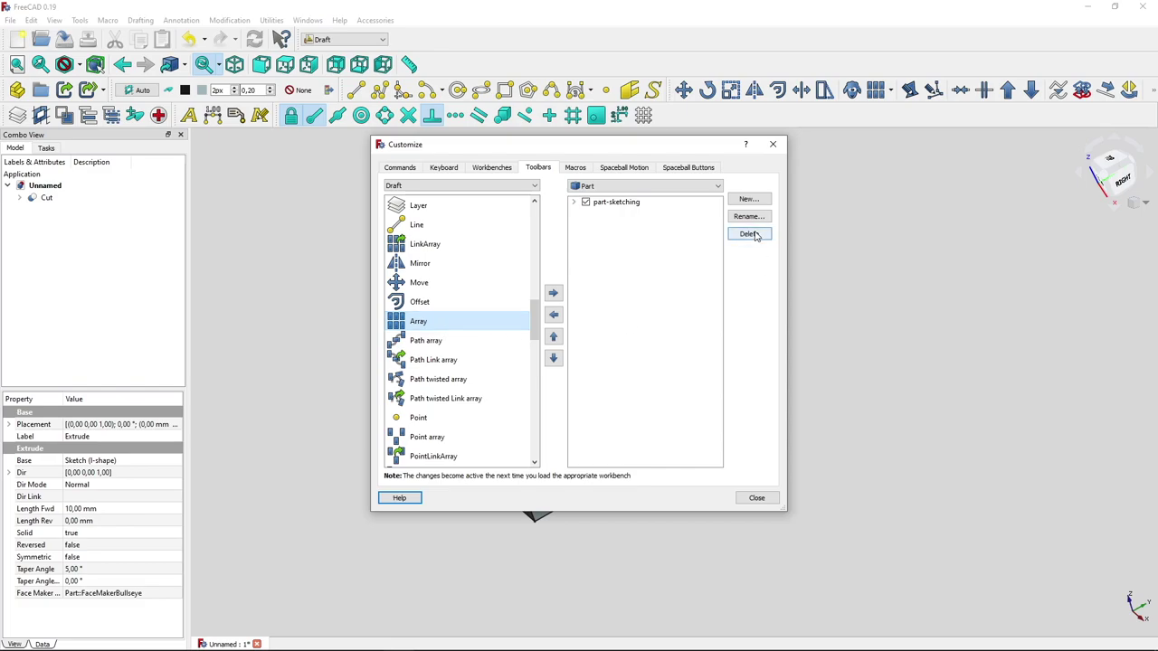
{"action": "left_click", "coordinate": [747, 199]}
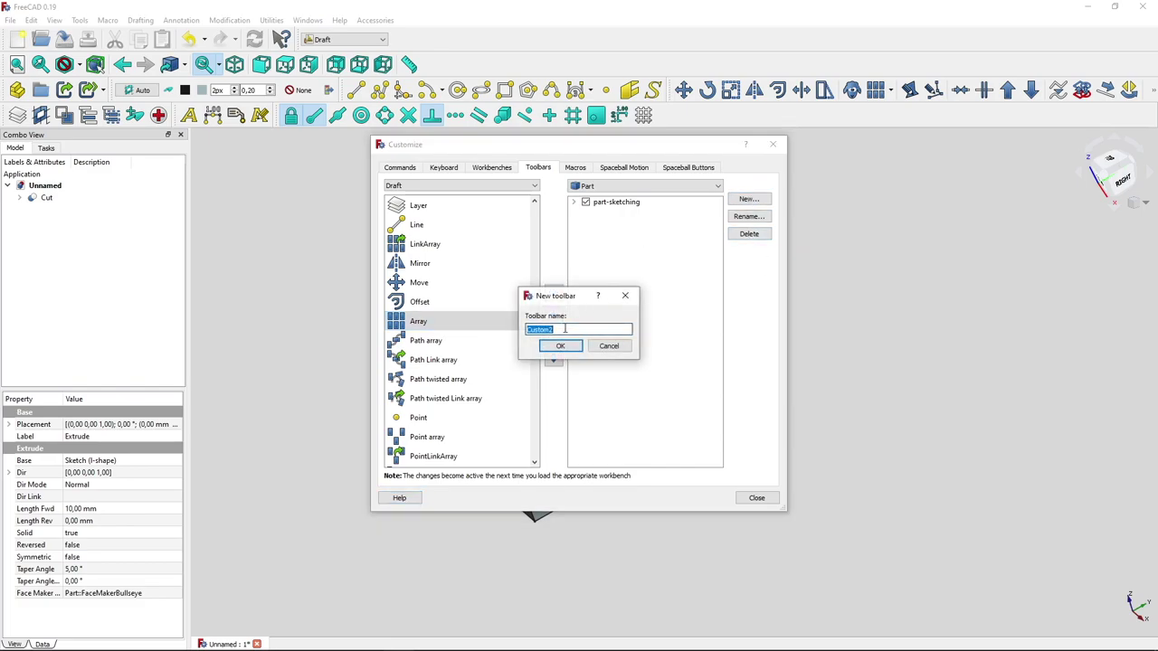
{"action": "type", "text": "part-patterns"}
{"action": "left_click", "coordinate": [561, 345]}
Add the Draft commands Array, Mirror and Polar array to the part-patterns toolbar
{"action": "left_click", "coordinate": [606, 212]}
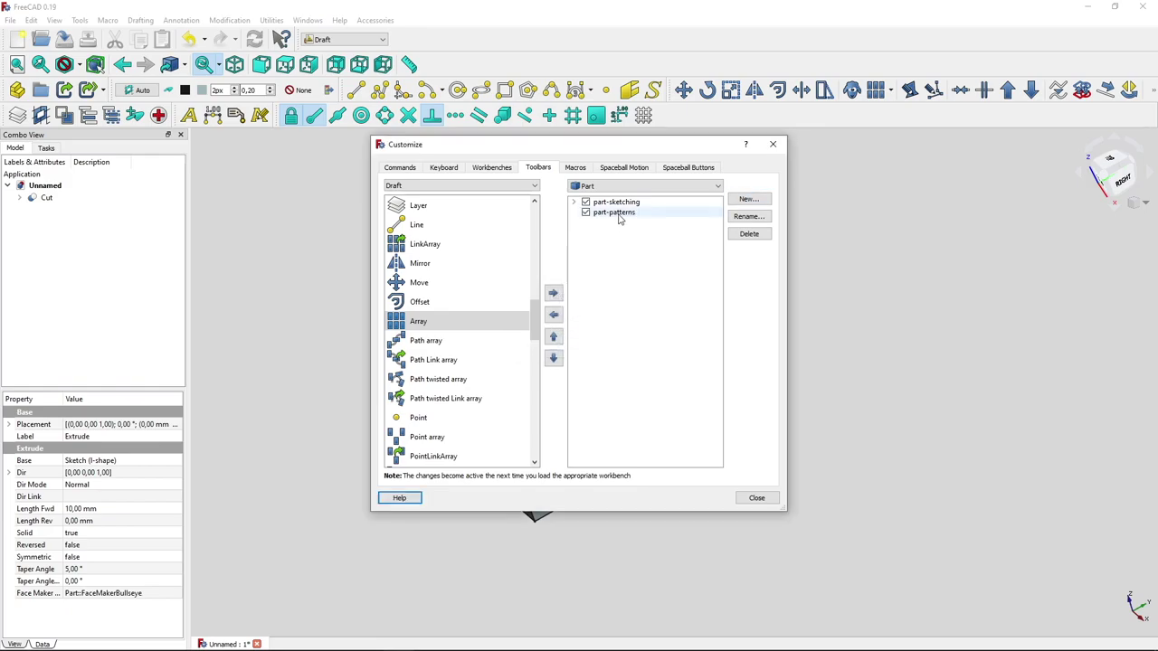
{"action": "left_click", "coordinate": [449, 320]}
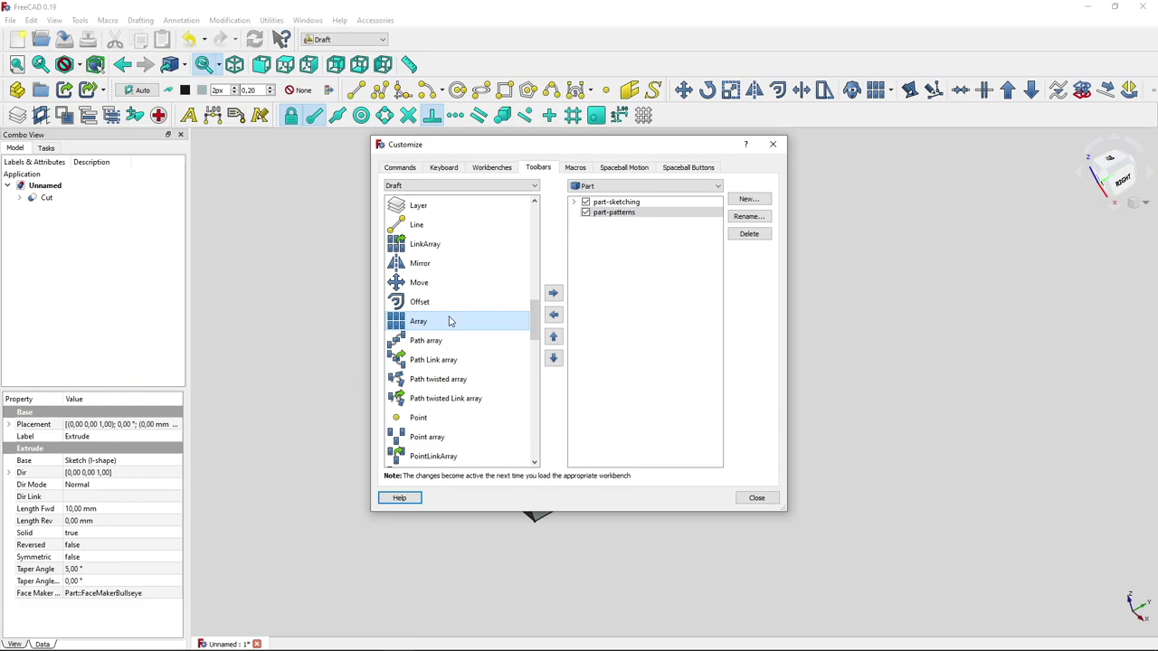
{"action": "left_click", "coordinate": [554, 295]}
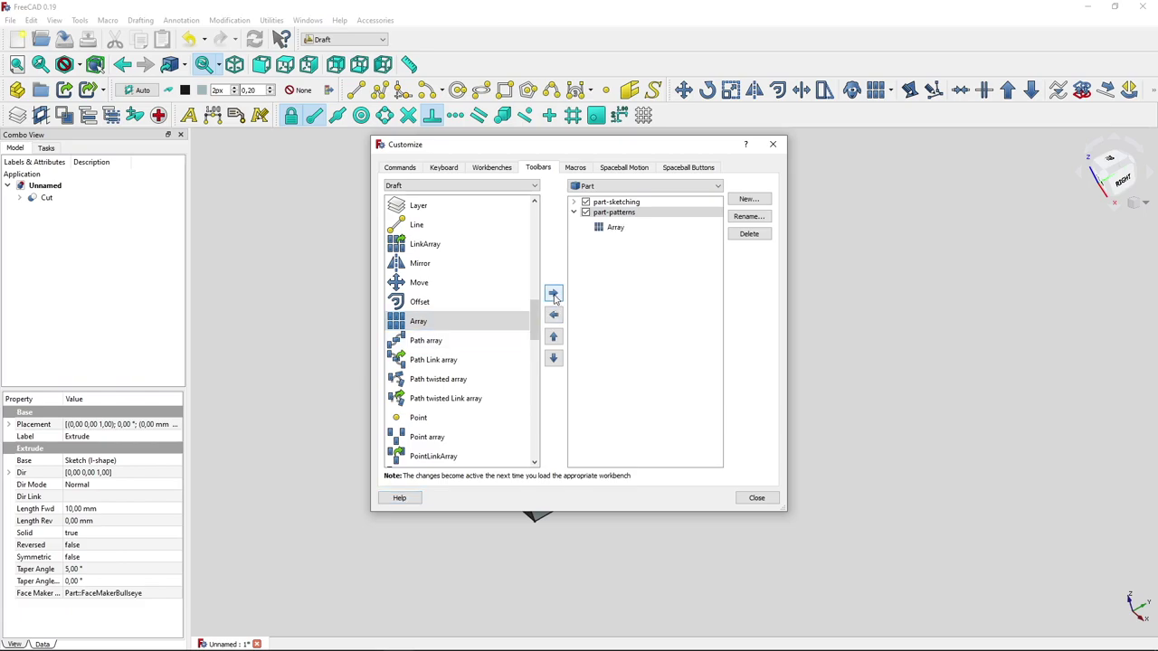
{"action": "left_click", "coordinate": [465, 265]}
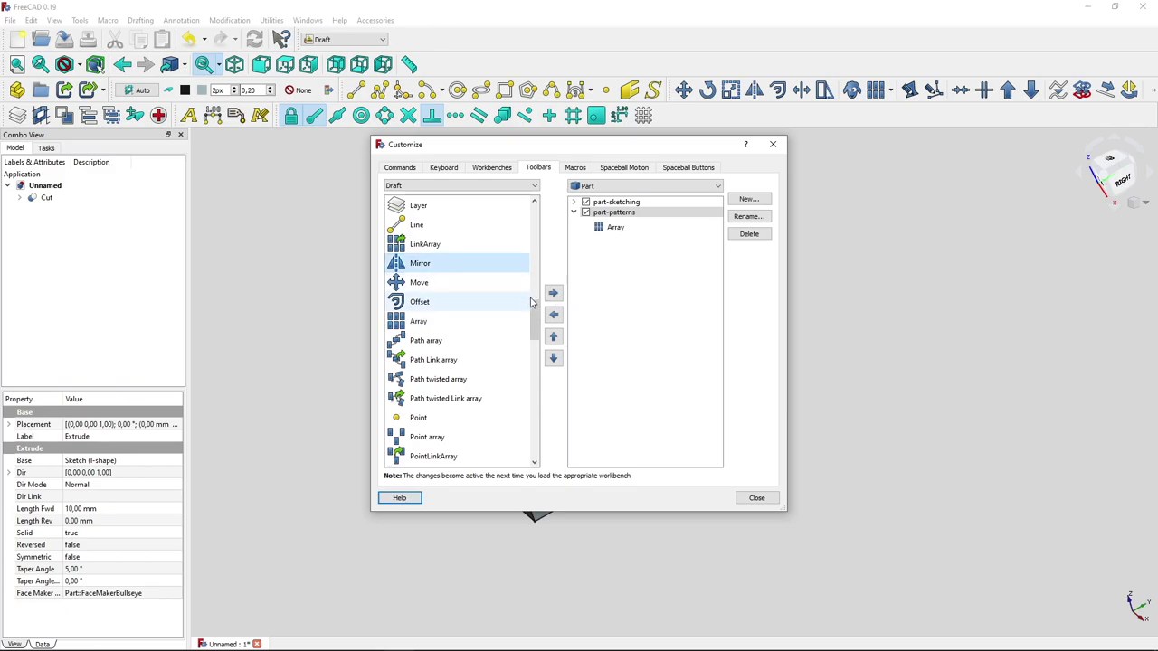
{"action": "left_click", "coordinate": [553, 293]}
{"action": "mouse_move", "coordinate": [538, 316]}
{"action": "left_mouse_down"}
{"action": "mouse_move", "coordinate": [535, 347]}
{"action": "mouse_move", "coordinate": [535, 305]}
{"action": "mouse_move", "coordinate": [527, 336]}
{"action": "left_mouse_up"}
{"action": "left_click", "coordinate": [523, 340]}
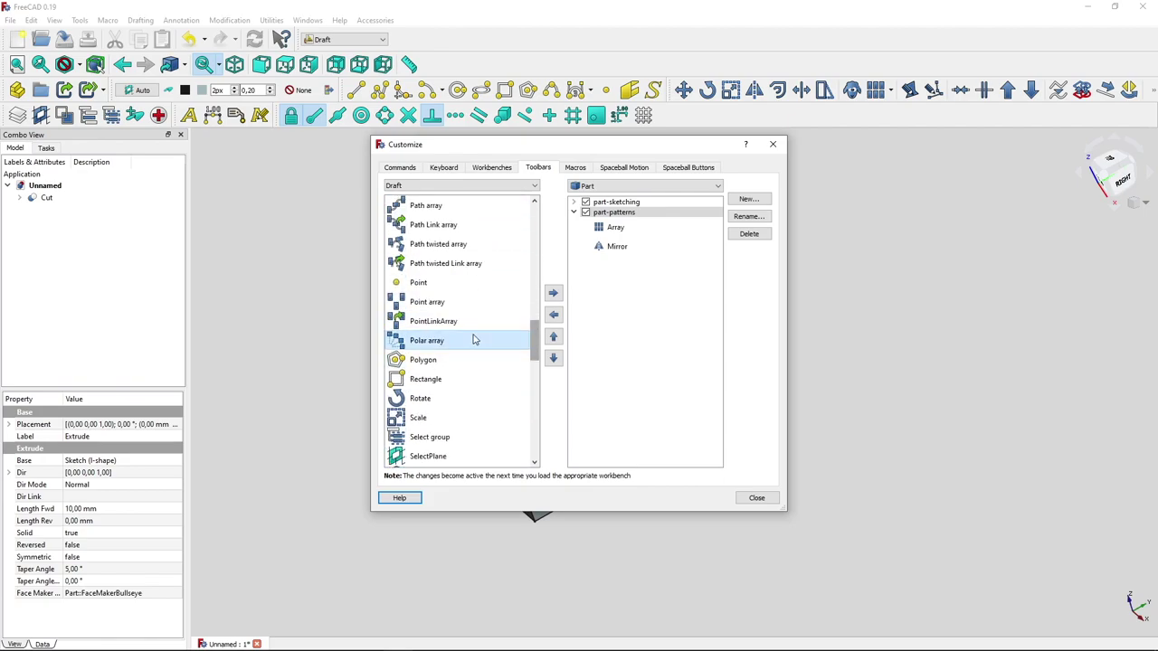
{"action": "left_click", "coordinate": [554, 293]}
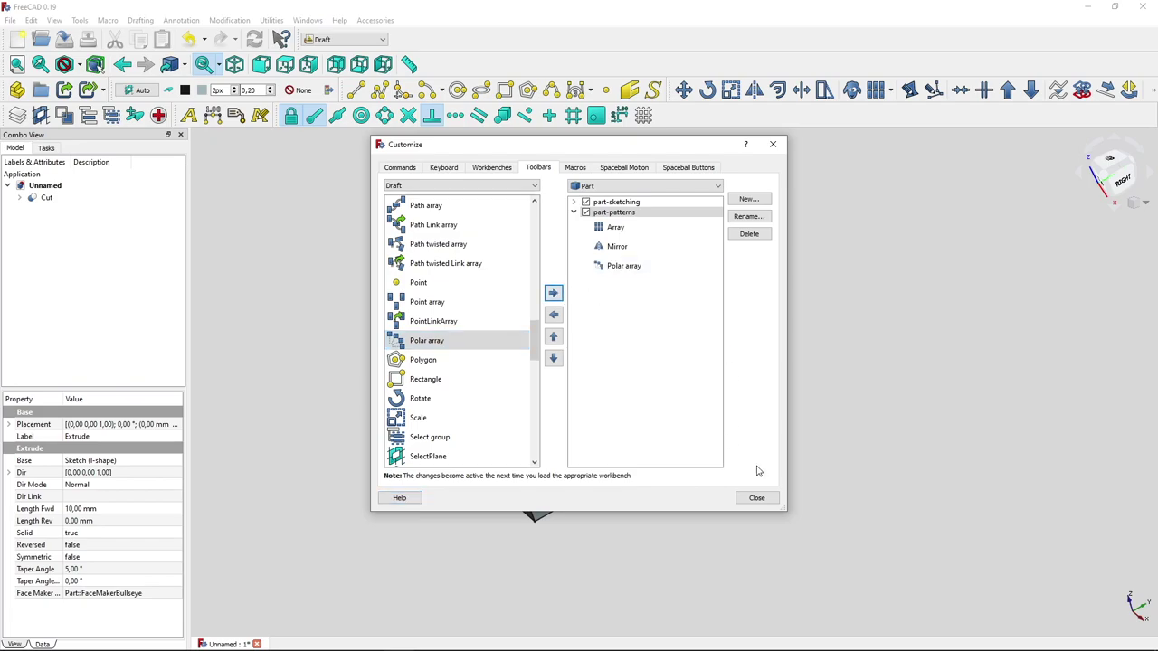
Close the customization settings and return to the Part workbench
{"action": "left_click", "coordinate": [754, 496]}
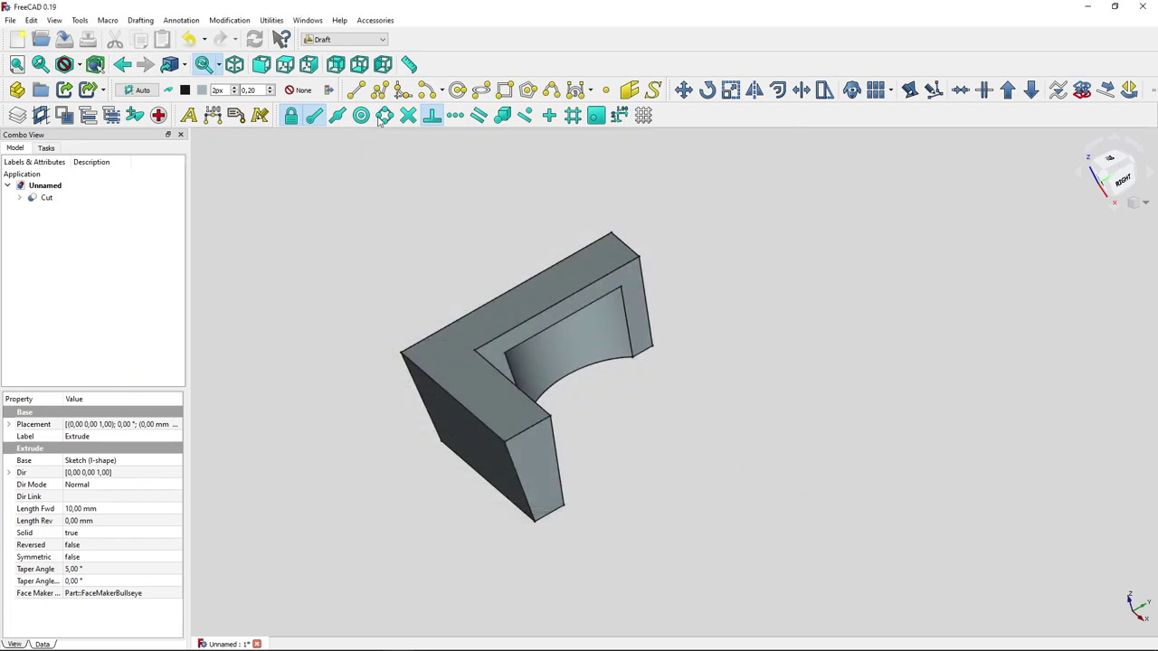
{"action": "left_click", "coordinate": [343, 38]}
{"action": "left_click", "coordinate": [339, 160]}
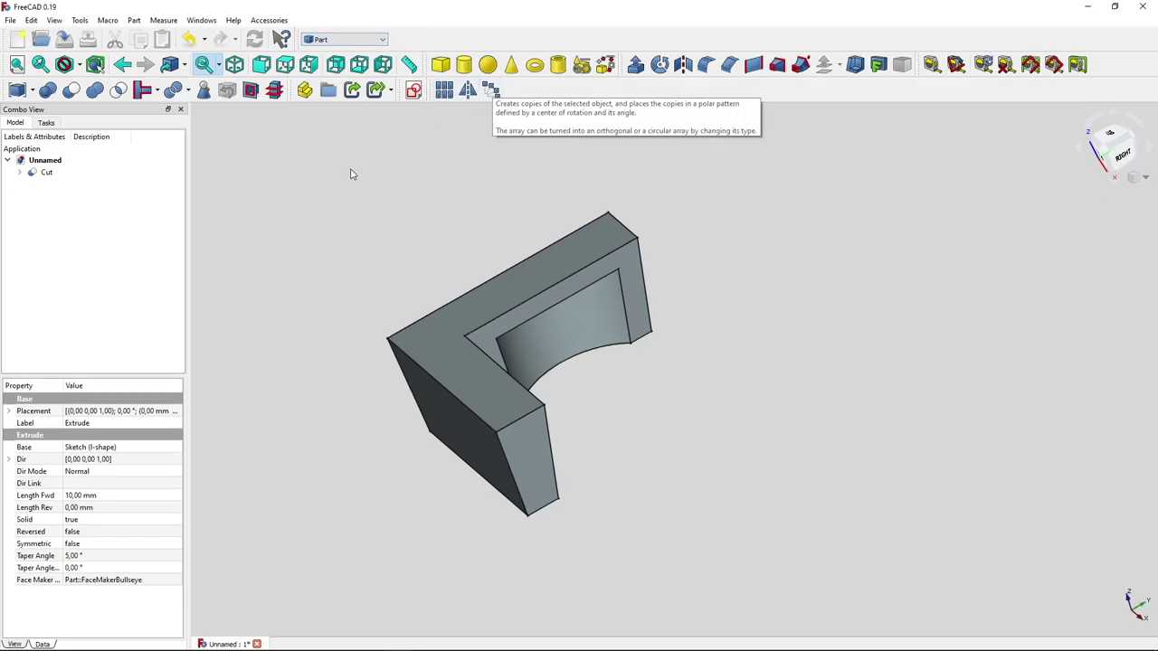
Create a fused orthogonal array of the Cut solid with 2 X, 2 Y and 1 Z elements at 100 mm intervals
{"action": "middle_click_drag", "start_coordinate": [333, 247], "coordinate": [283, 214]}
{"action": "left_click", "coordinate": [85, 176]}
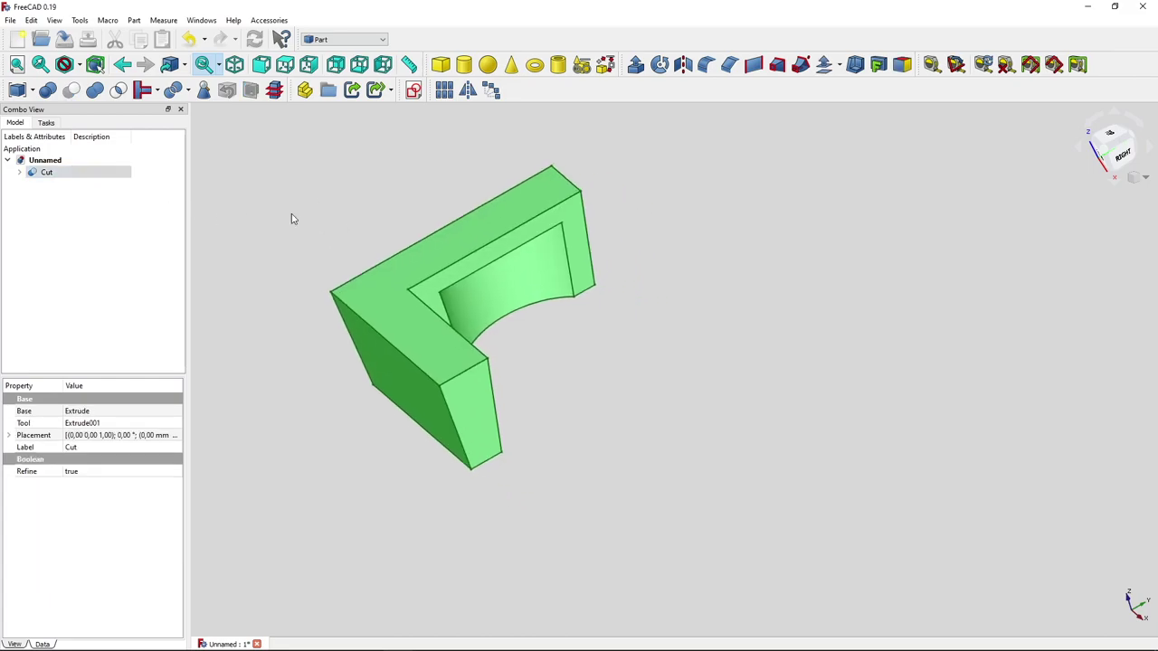
{"action": "left_click", "coordinate": [444, 90]}
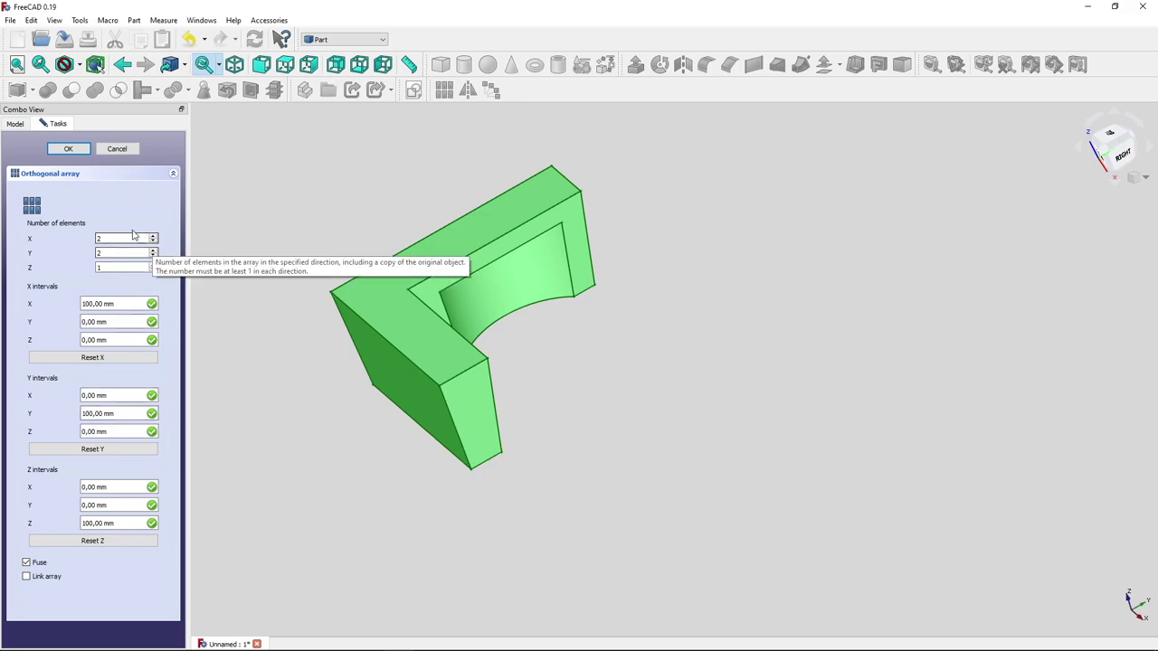
{"action": "scroll", "coordinate": [308, 400], "scroll_direction": "down", "scroll_amount": 2}
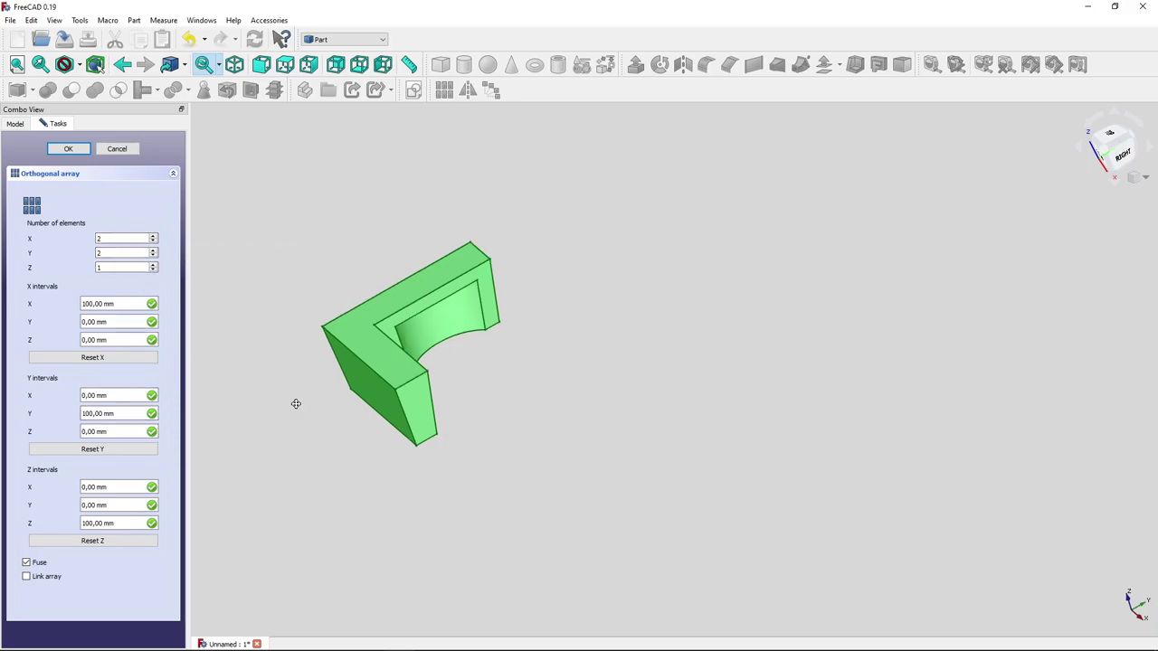
{"action": "middle_click_drag", "start_coordinate": [295, 406], "coordinate": [343, 399]}
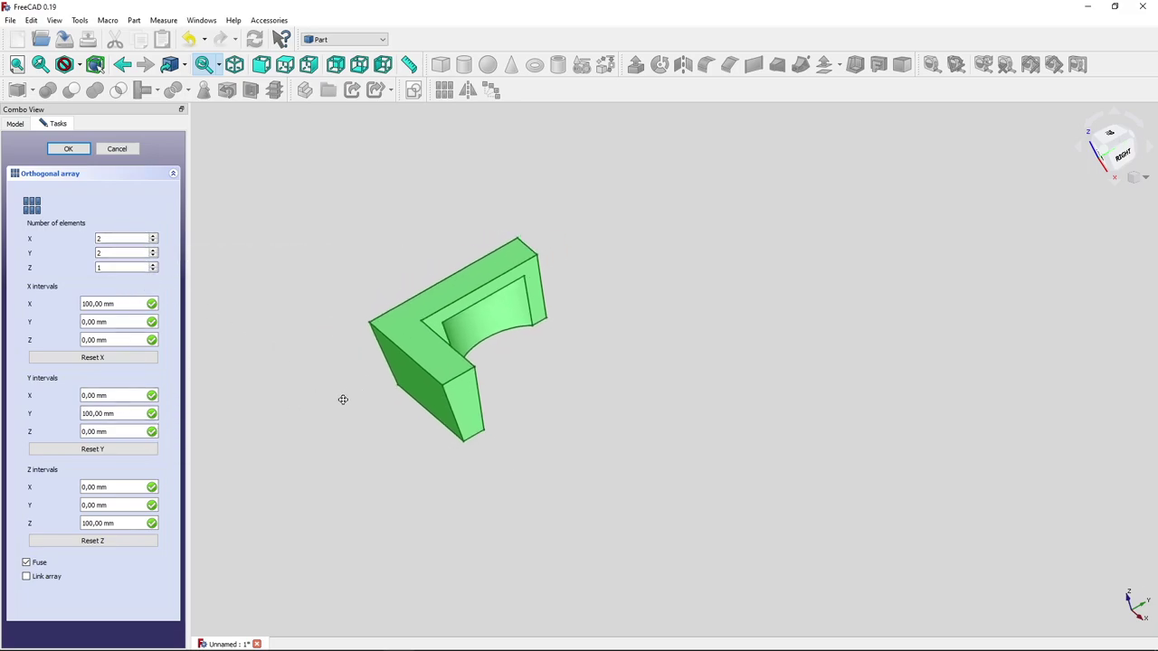
{"action": "left_click", "coordinate": [70, 150]}
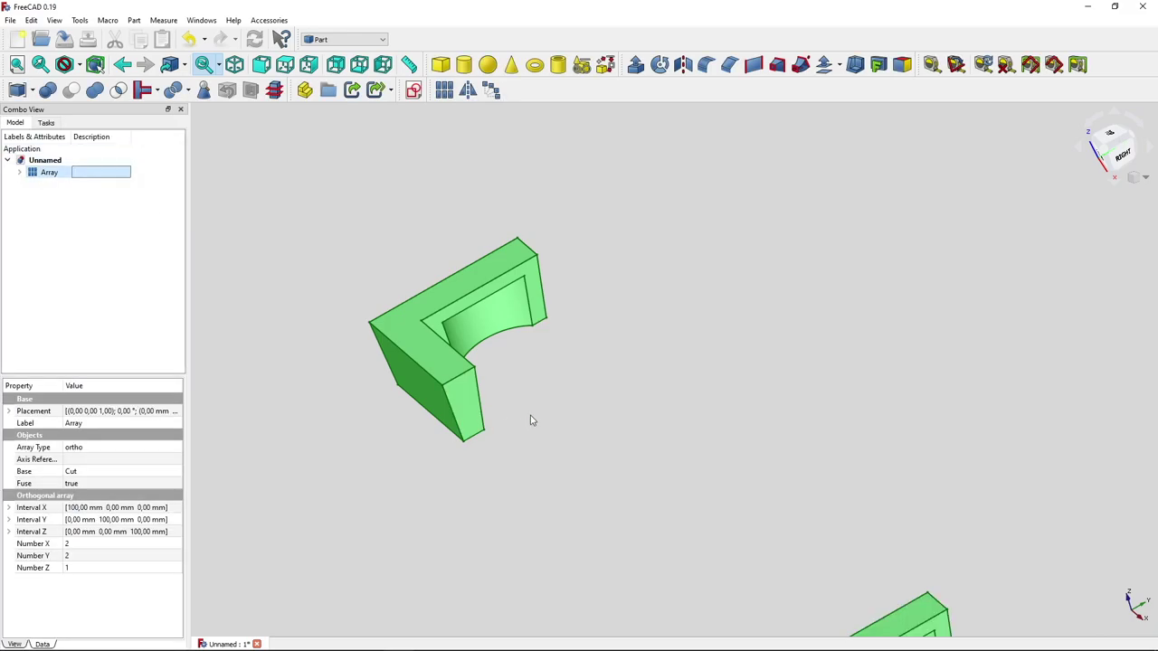
Examine all copies of the orthogonal array in the isometric view
{"action": "scroll", "coordinate": [527, 412], "scroll_direction": "down", "scroll_amount": 4}
{"action": "left_click", "coordinate": [570, 391]}
{"action": "middle_click_drag", "start_coordinate": [569, 390], "coordinate": [510, 353]}
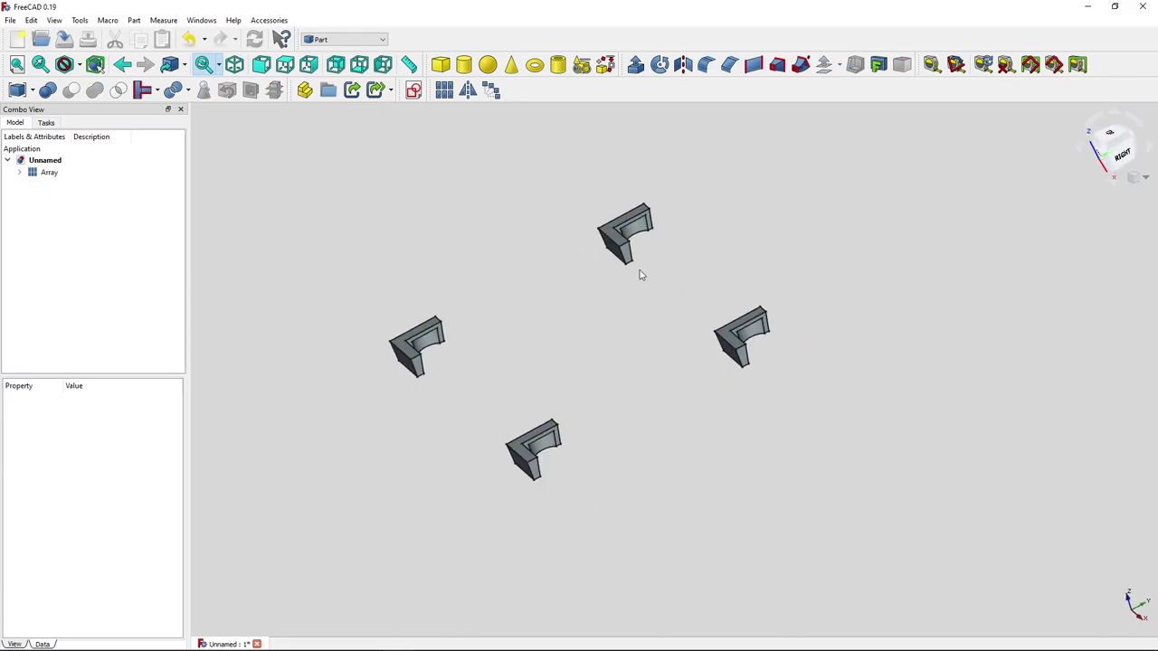
{"action": "mouse_move", "coordinate": [582, 305]}
{"action": "middle_mouse_down"}
{"action": "mouse_move", "coordinate": [528, 334]}
{"action": "mouse_move", "coordinate": [607, 245]}
{"action": "mouse_move", "coordinate": [547, 315]}
{"action": "mouse_move", "coordinate": [567, 305]}
{"action": "middle_mouse_up"}
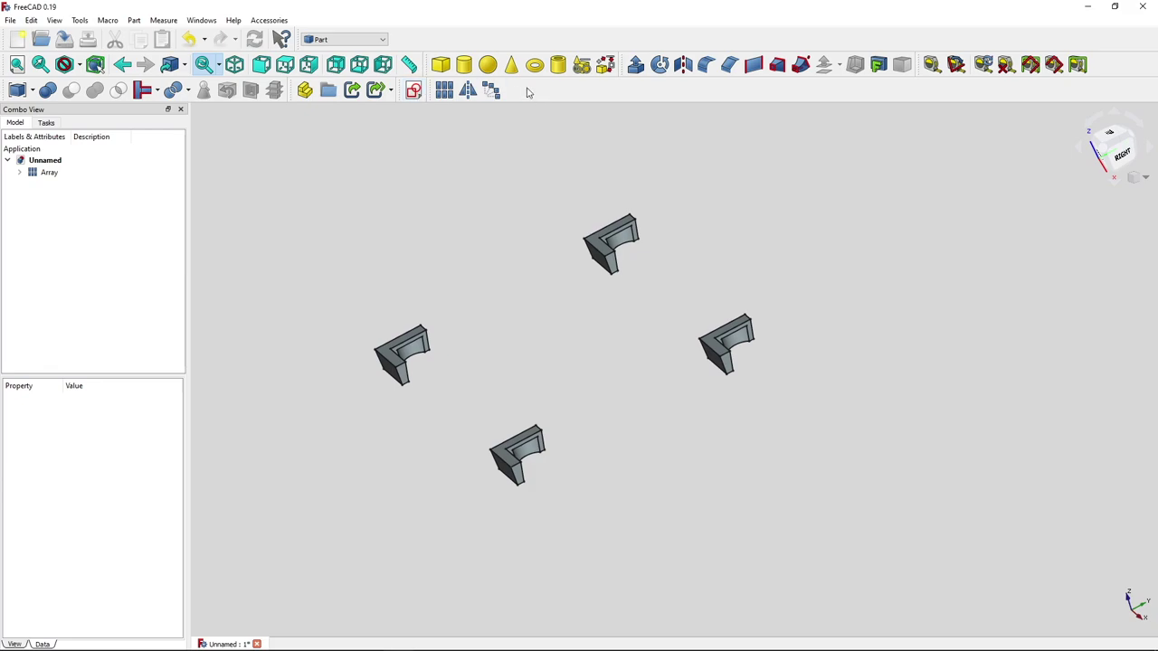
{"action": "left_click", "coordinate": [235, 64]}
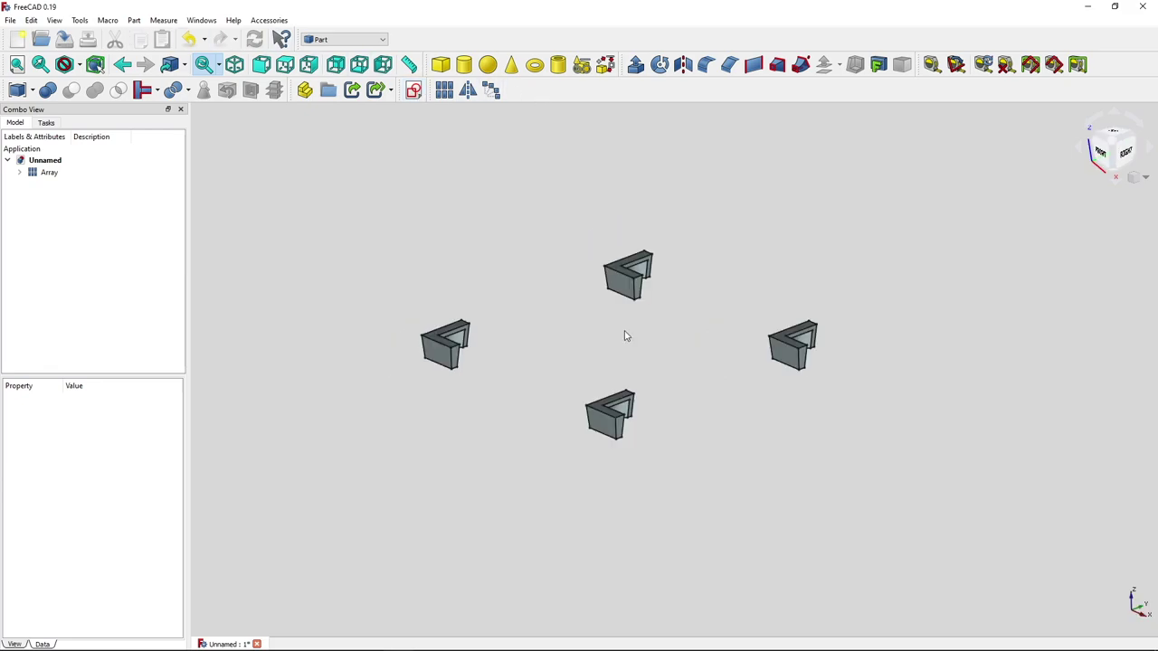